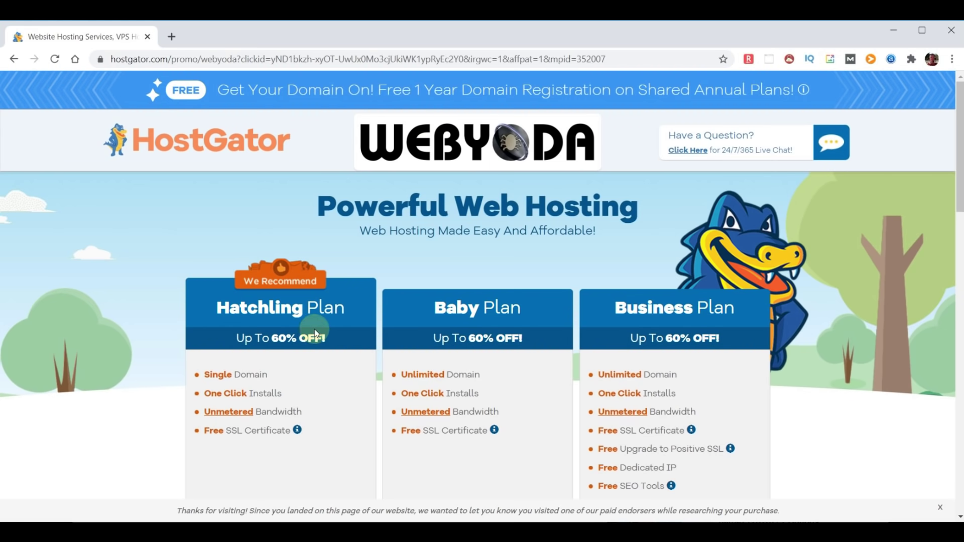
# - Scroll down the WebYoda promo page to view the Hatchling, Baby and Business plans
pyautogui.scroll(-1, 322, 343)
pyautogui.scroll(-3, 321, 343)
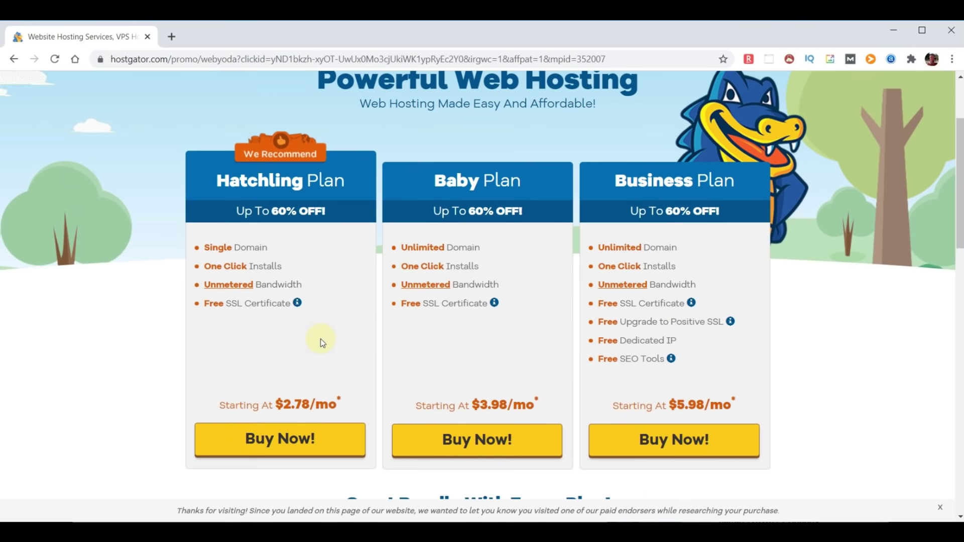
pyautogui.moveTo(294, 271); pyautogui.dragTo(200, 266)
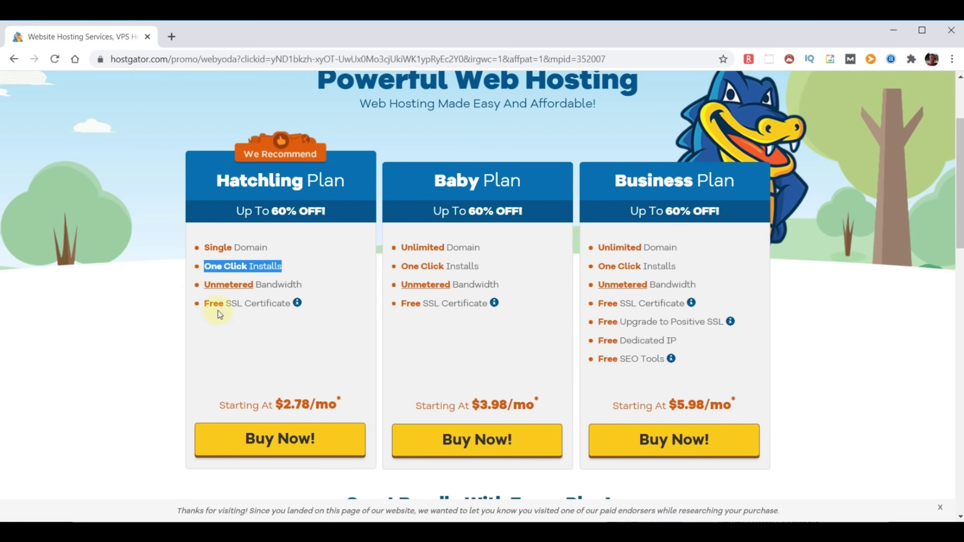
pyautogui.moveTo(307, 290); pyautogui.dragTo(204, 291)
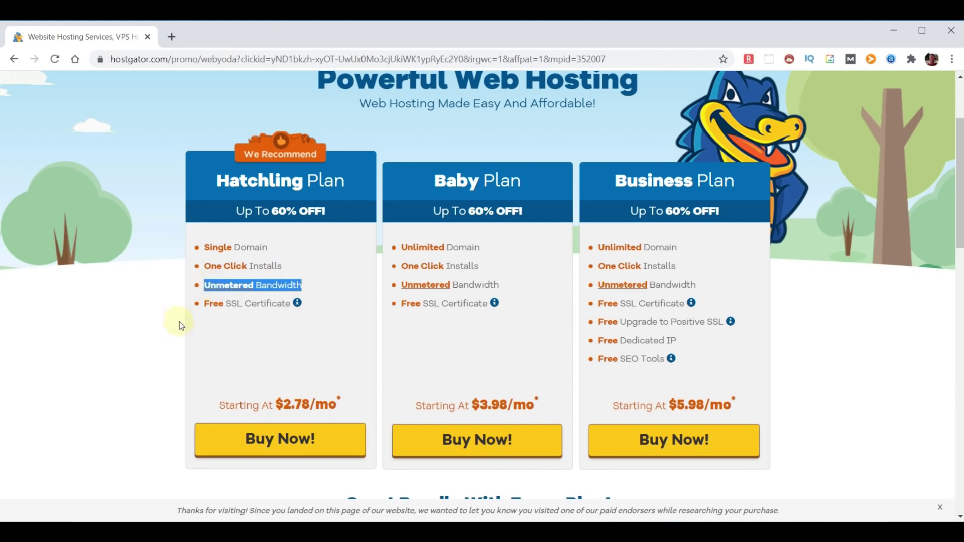
pyautogui.moveTo(292, 304); pyautogui.dragTo(206, 305)
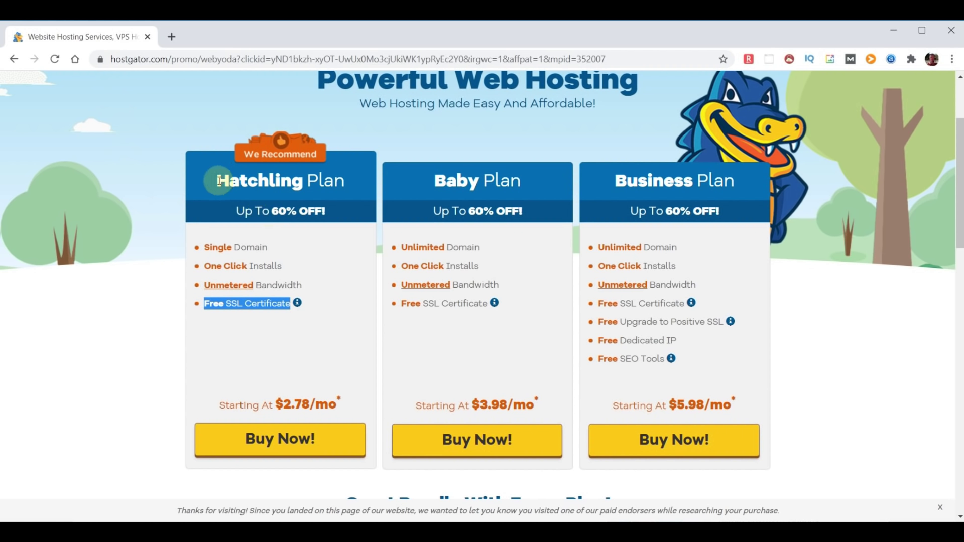
pyautogui.moveTo(217, 180); pyautogui.dragTo(341, 173)
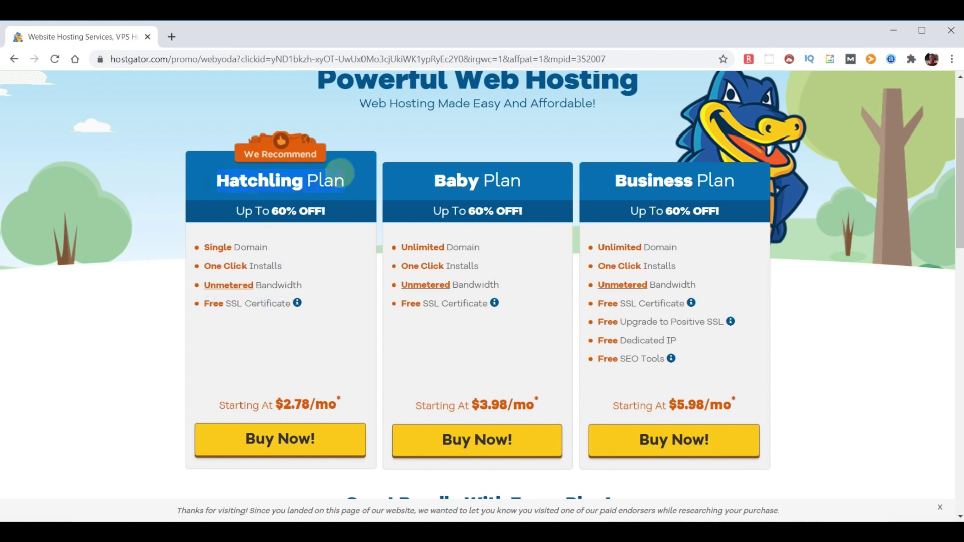
pyautogui.moveTo(433, 182); pyautogui.dragTo(531, 182)
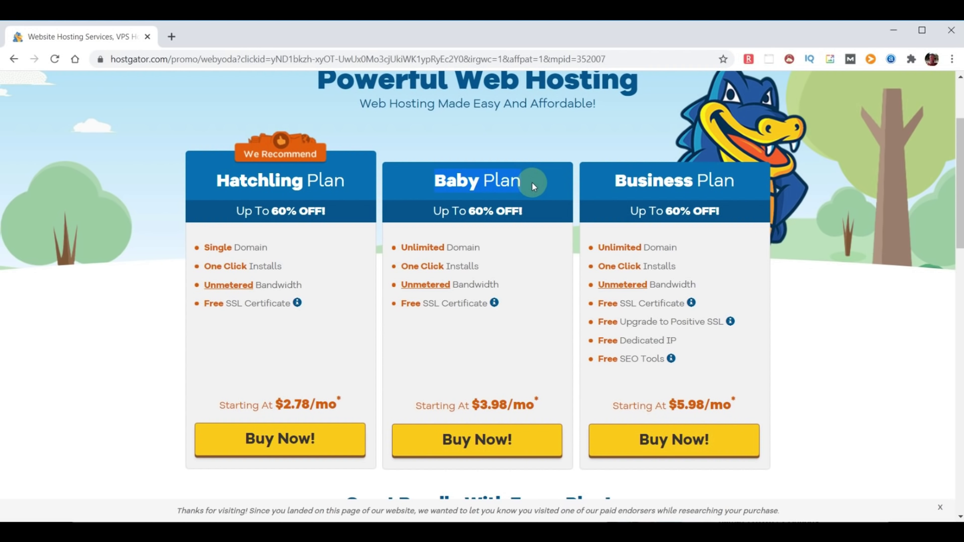
pyautogui.moveTo(616, 180); pyautogui.dragTo(742, 186)
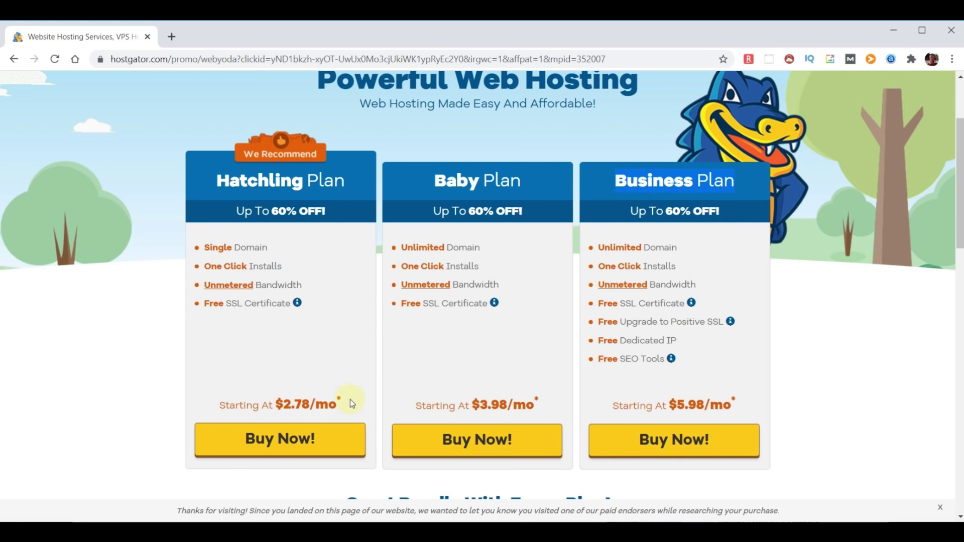
pyautogui.click(284, 438)
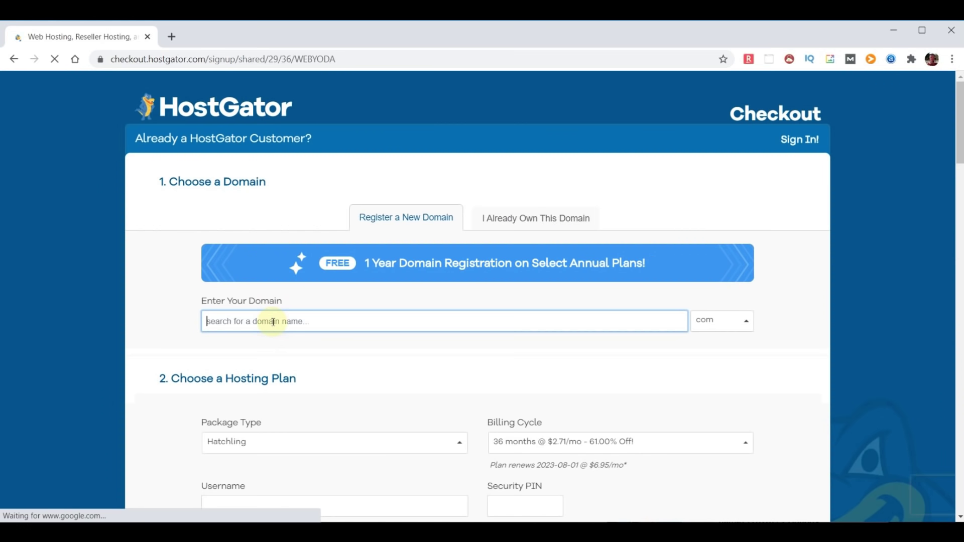
# - Search for choosemydomainname.com as the free domain and remove its Domain Privacy Protection
pyautogui.write('choose')
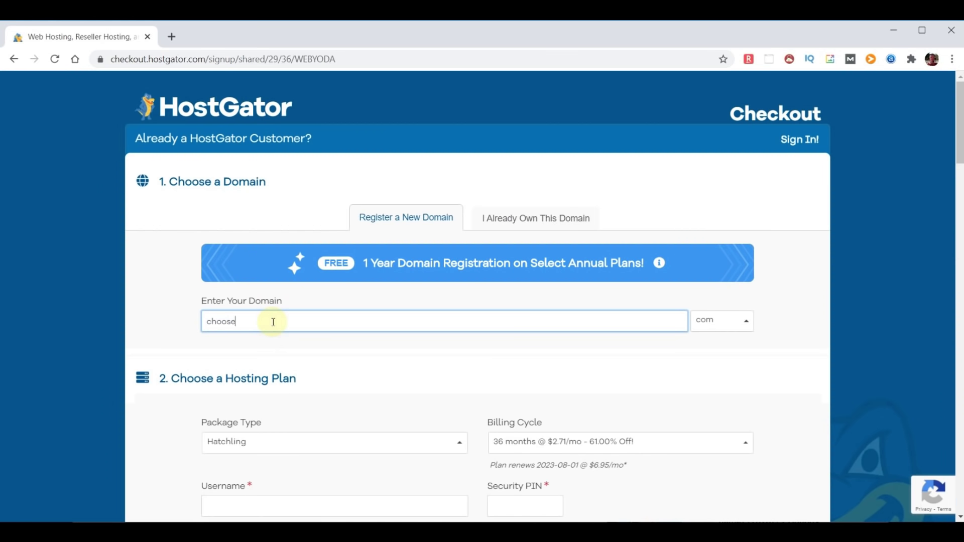
pyautogui.write('mydomainname')
pyautogui.click(786, 322)
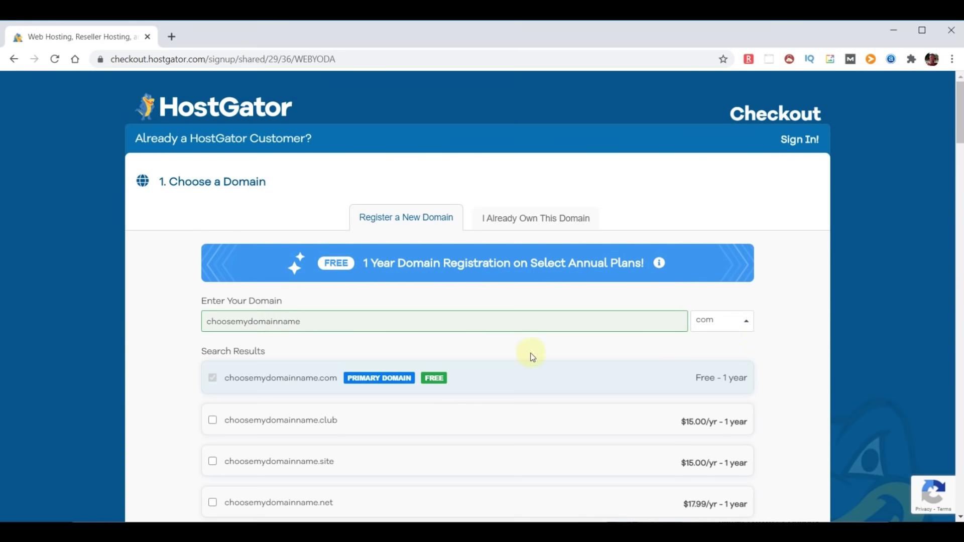
pyautogui.scroll(-5, 530, 355)
pyautogui.scroll(-9, 520, 362)
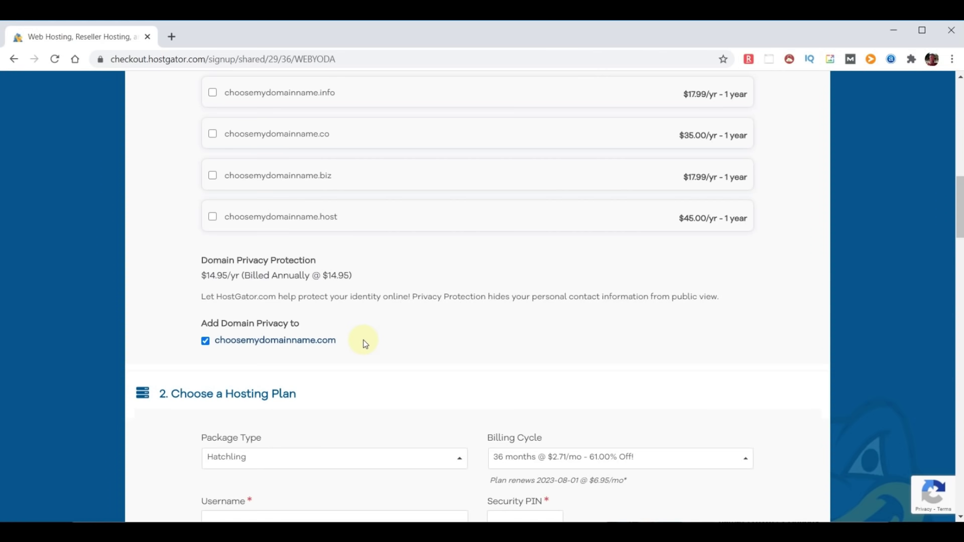
pyautogui.click(205, 341)
# - Change the Hatchling billing cycle to 12 months
pyautogui.scroll(-5, 535, 332)
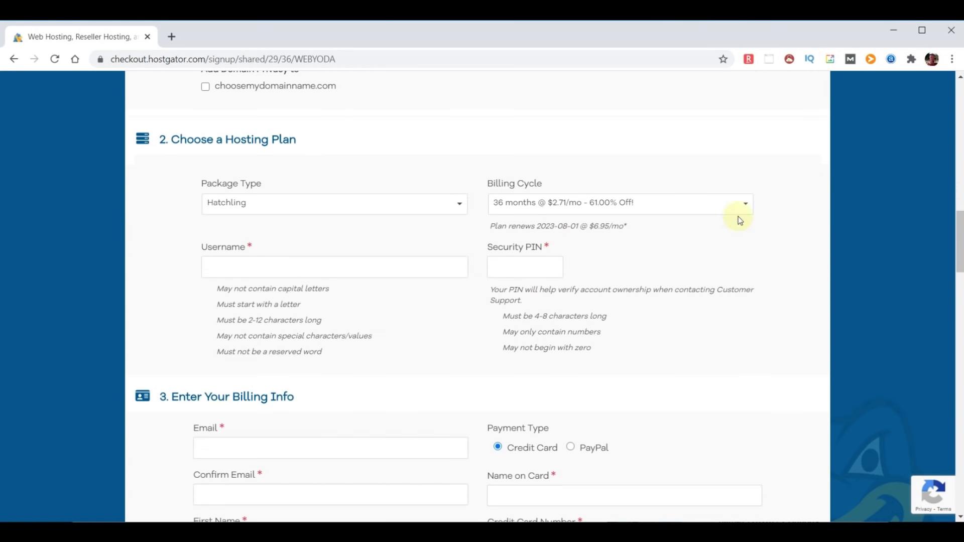
pyautogui.click(747, 206)
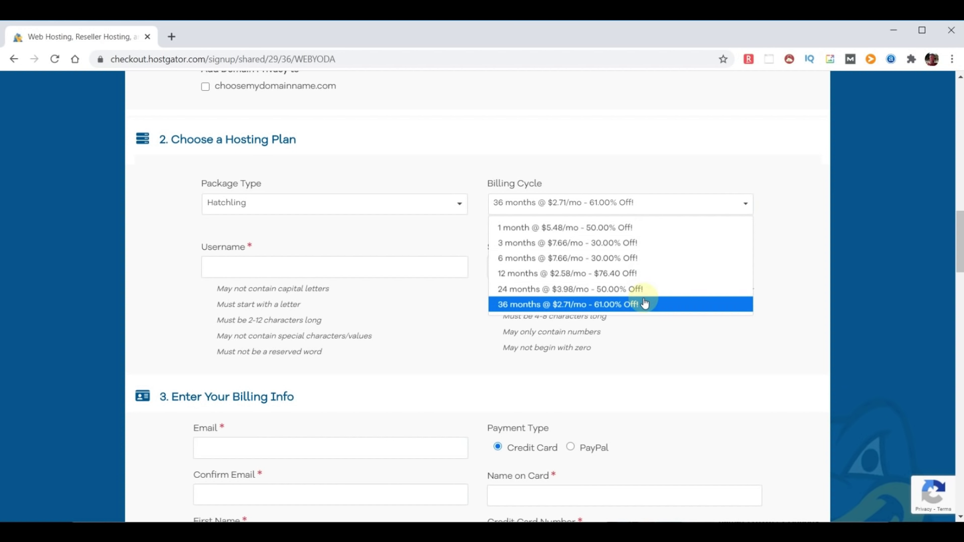
pyautogui.click(627, 272)
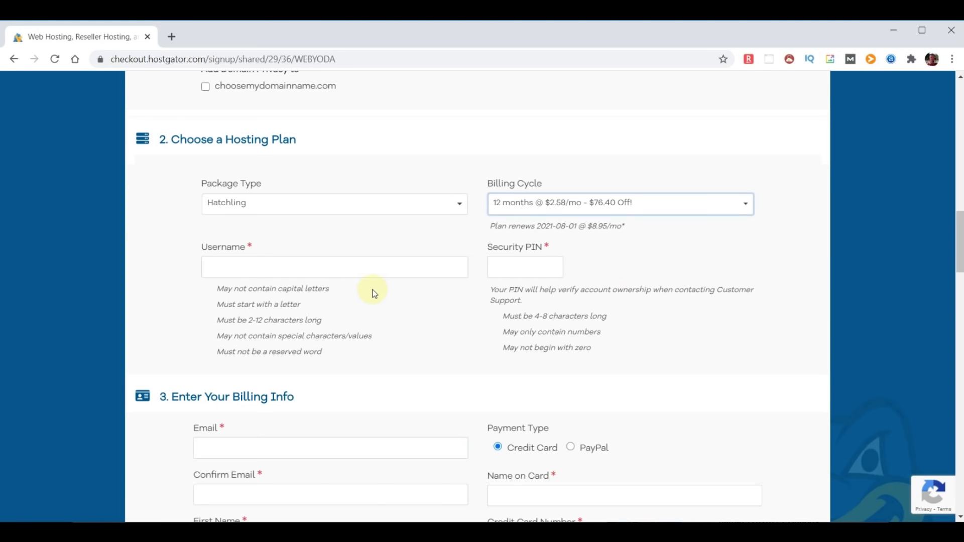
# - Enter 'adminyoda' as the account username and fill in a security PIN
pyautogui.click(295, 267)
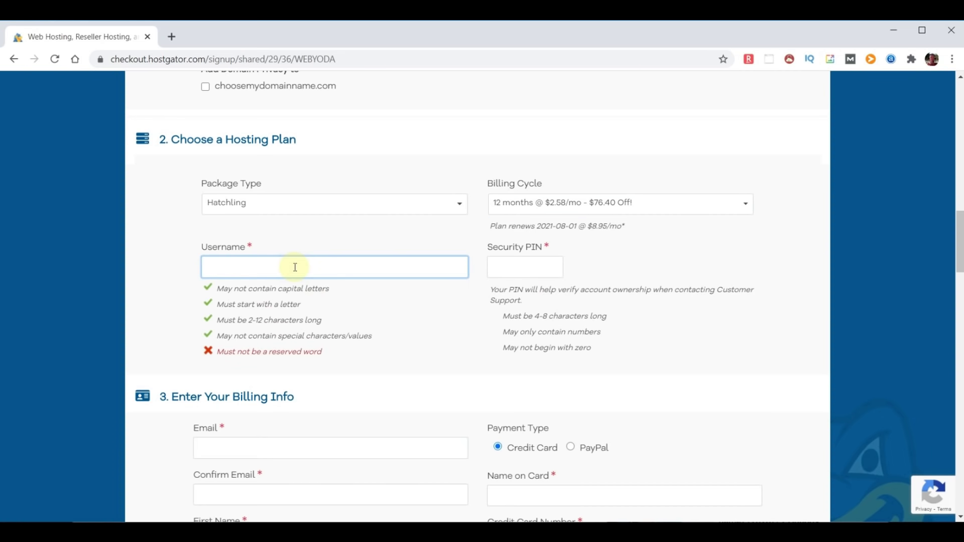
pyautogui.write('adminyoda')
pyautogui.doubleClick(295, 267)
pyautogui.click(513, 267)
pyautogui.write('1234')
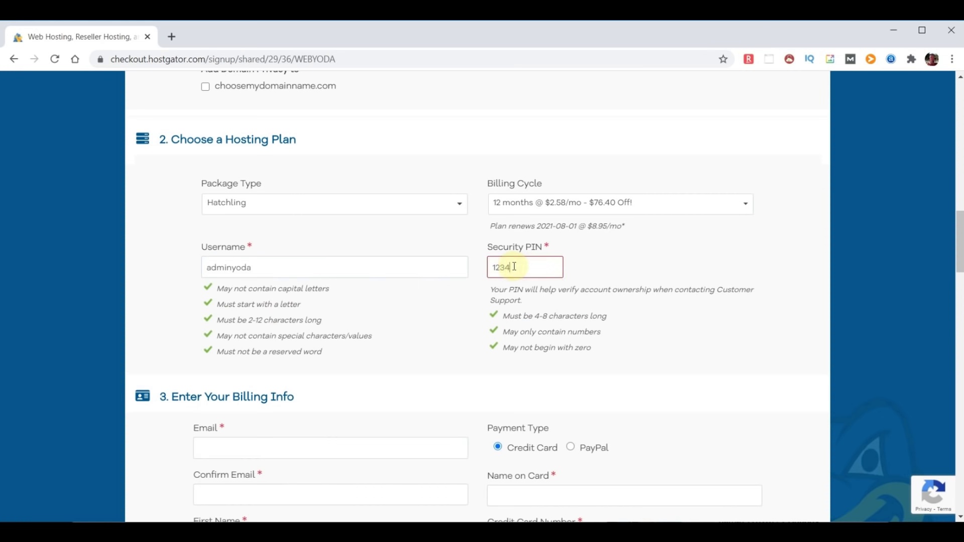
pyautogui.scroll(-8, 438, 371)
pyautogui.scroll(-10, 436, 369)
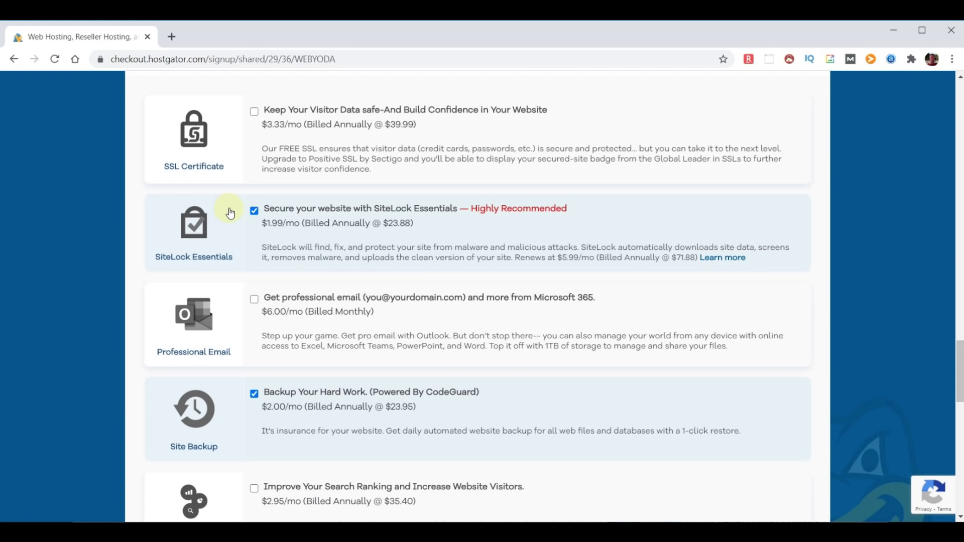
# - Uncheck the SiteLock Essentials and Site Backup add-ons in Additional Services
pyautogui.click(254, 210)
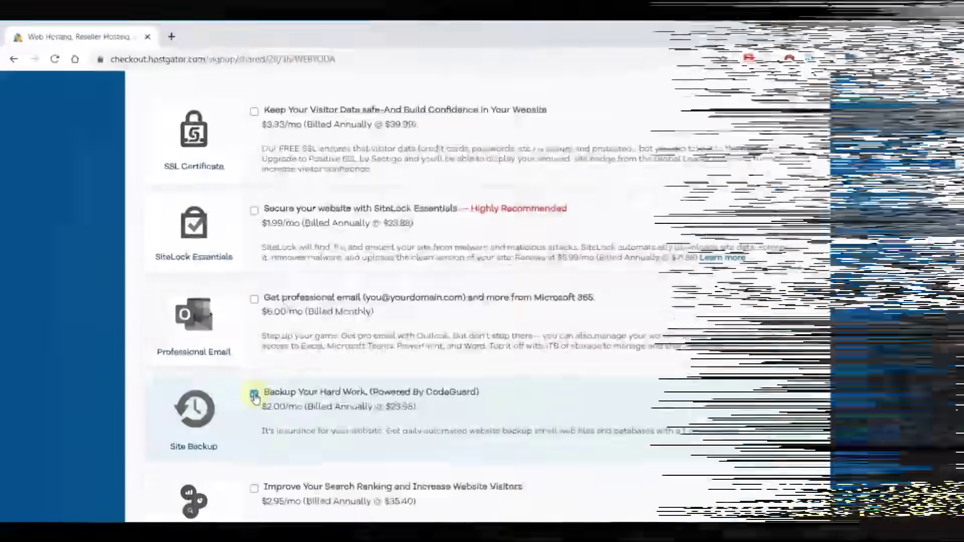
pyautogui.click(255, 395)
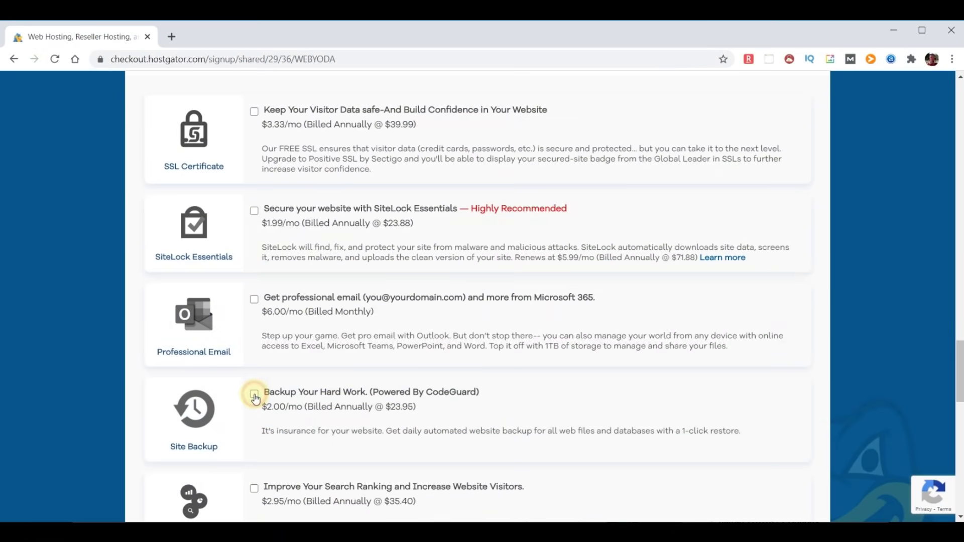
pyautogui.scroll(-1, 572, 331)
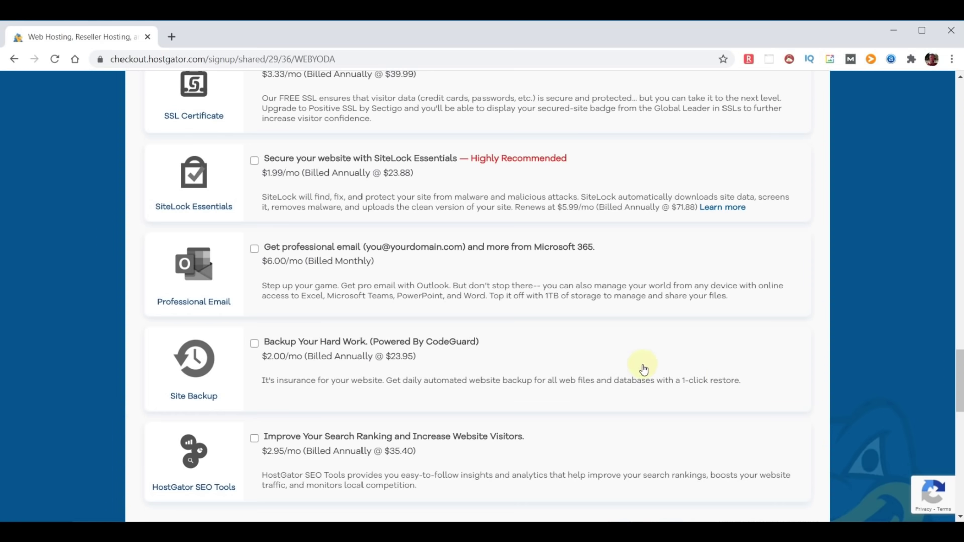
pyautogui.scroll(-6, 723, 380)
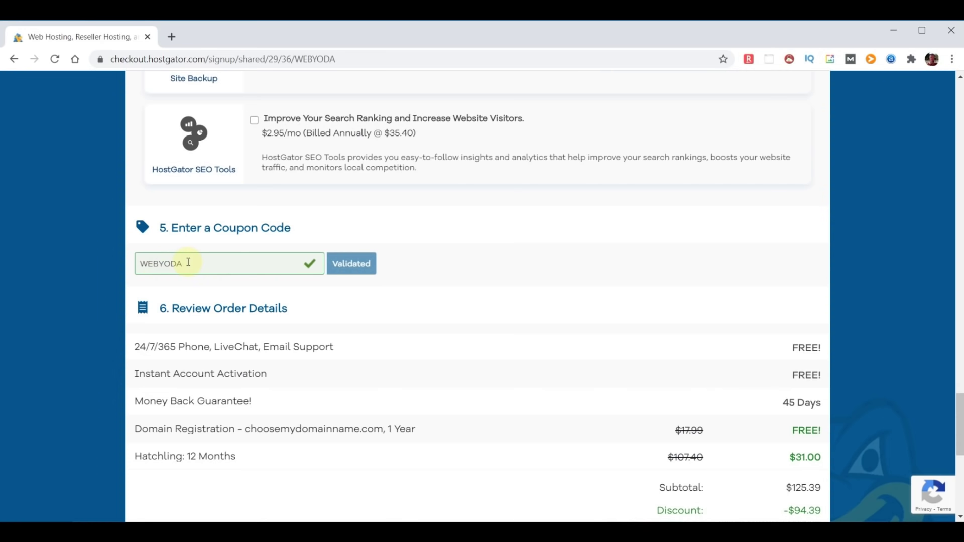
# - Review the order, highlighting the free Domain Registration, 24/7/365 support and Money Back Guarantee lines
pyautogui.scroll(-3, 579, 322)
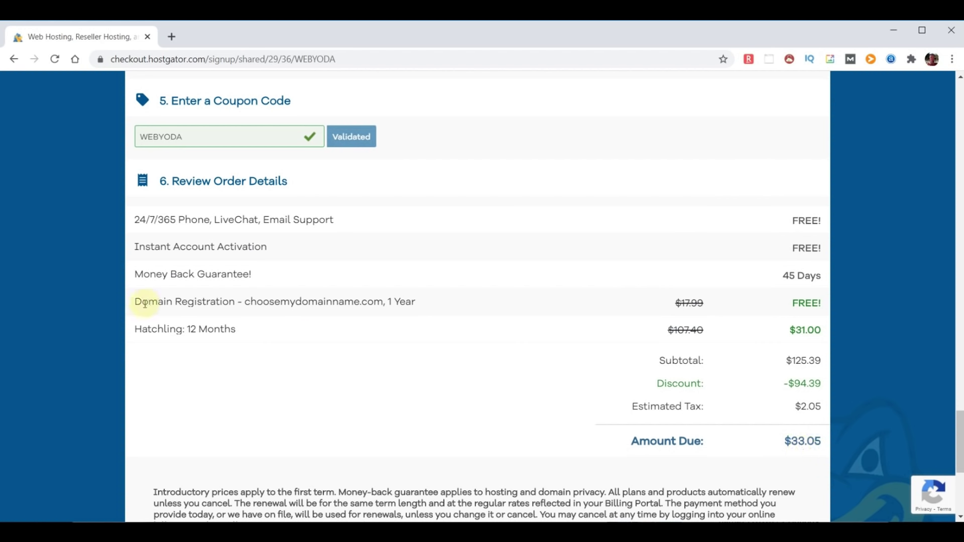
pyautogui.moveTo(138, 302); pyautogui.dragTo(441, 314)
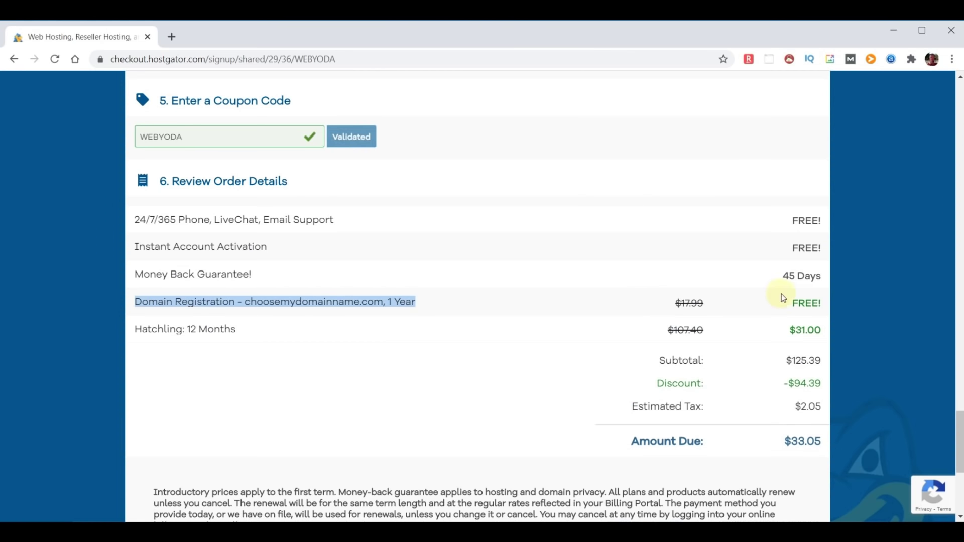
pyautogui.click(796, 303)
pyautogui.scroll(-1, 352, 312)
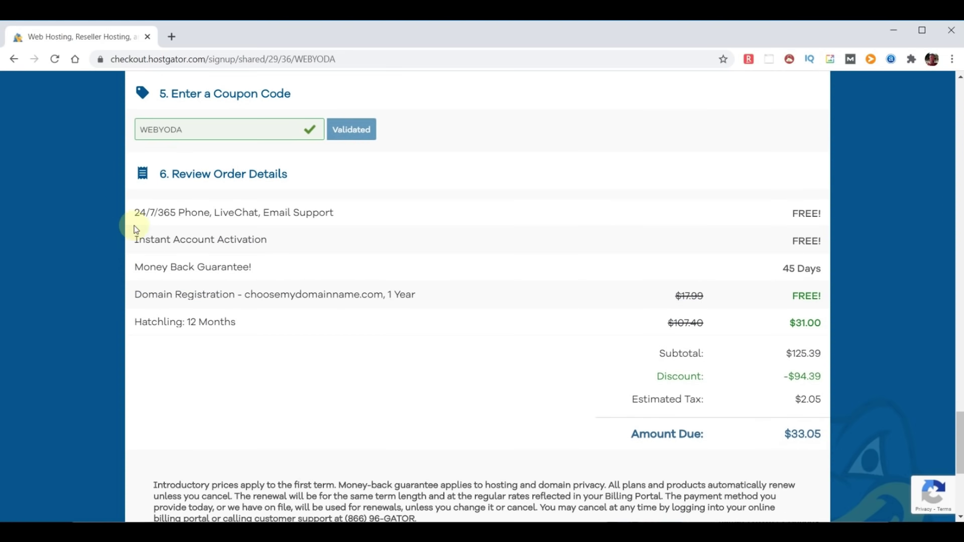
pyautogui.moveTo(138, 211); pyautogui.dragTo(357, 219)
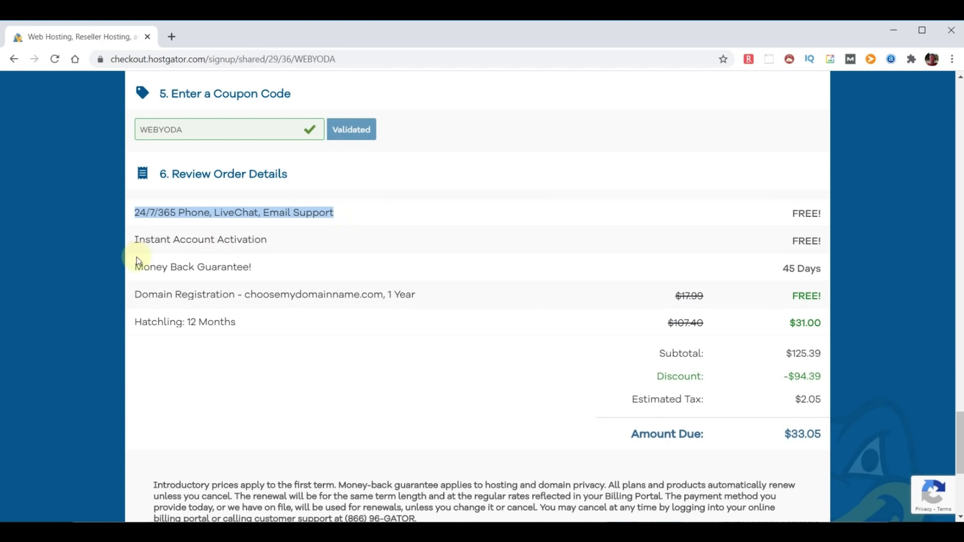
pyautogui.moveTo(137, 268); pyautogui.dragTo(299, 266)
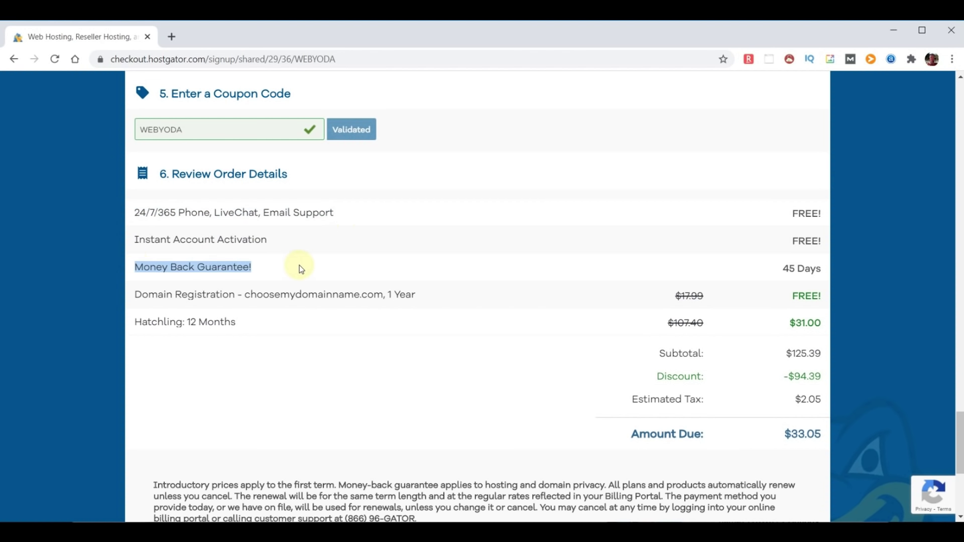
pyautogui.click(263, 318)
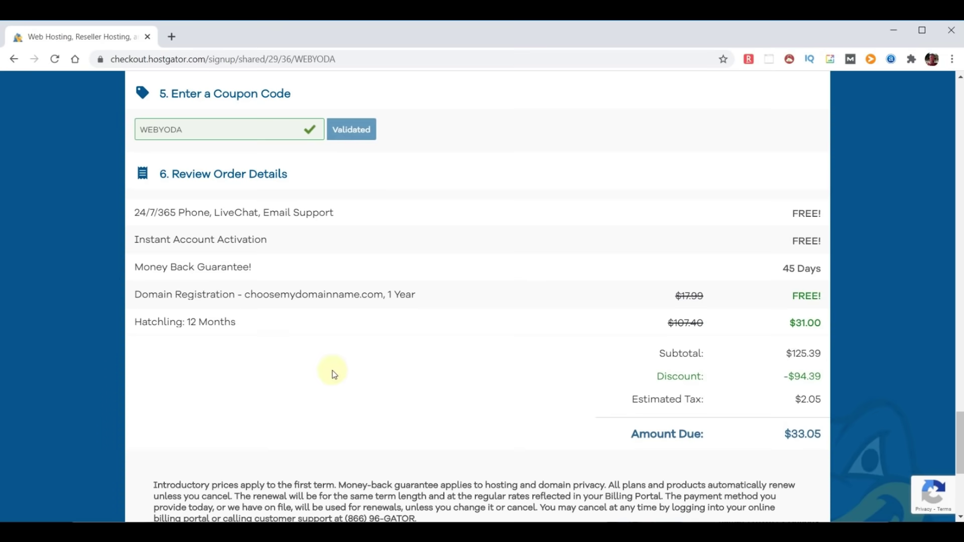
pyautogui.scroll(-5, 333, 374)
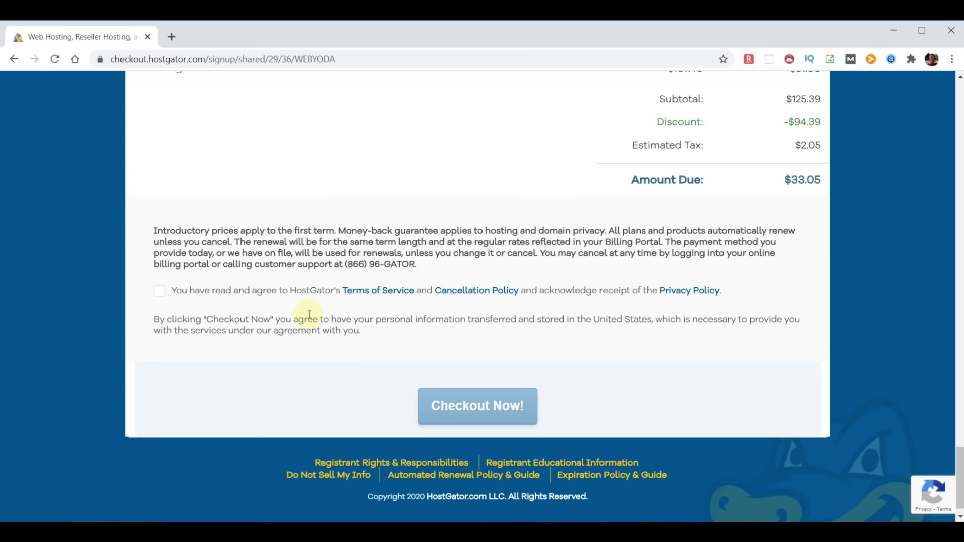
# - Agree to the HostGator terms of service
pyautogui.click(160, 291)
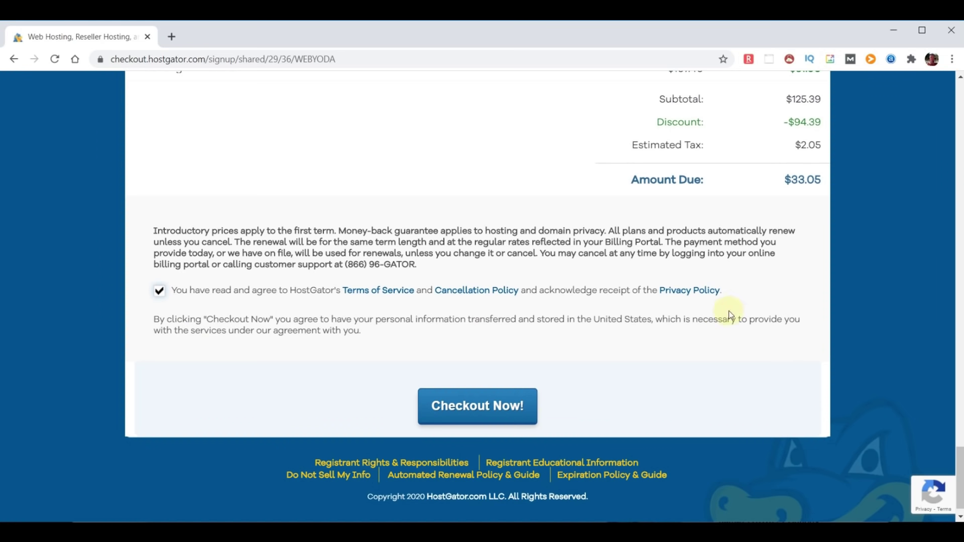
pyautogui.click(961, 493)
pyautogui.moveTo(961, 494); pyautogui.dragTo(961, 127)
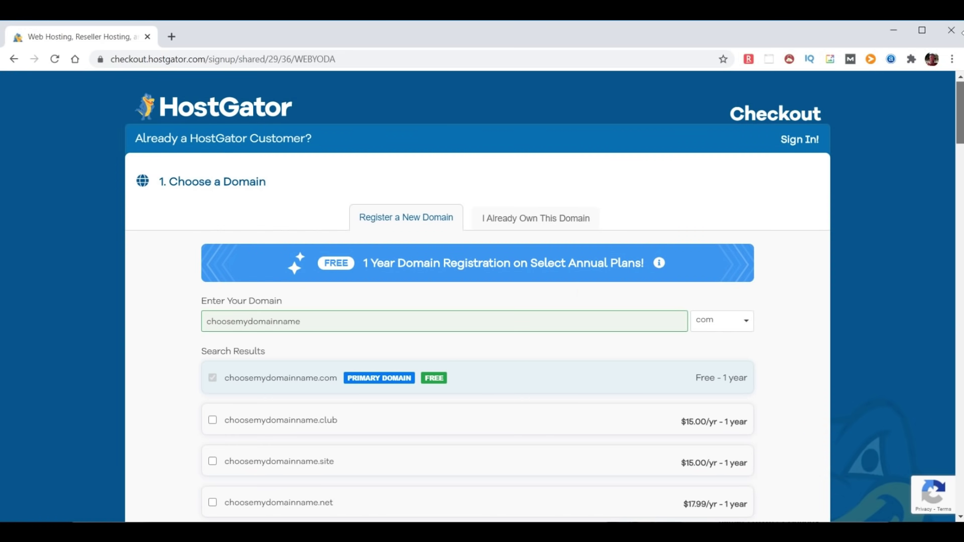
# - Switch to the already-owned domain chooseyourdomainname.com and place the order
pyautogui.click(527, 221)
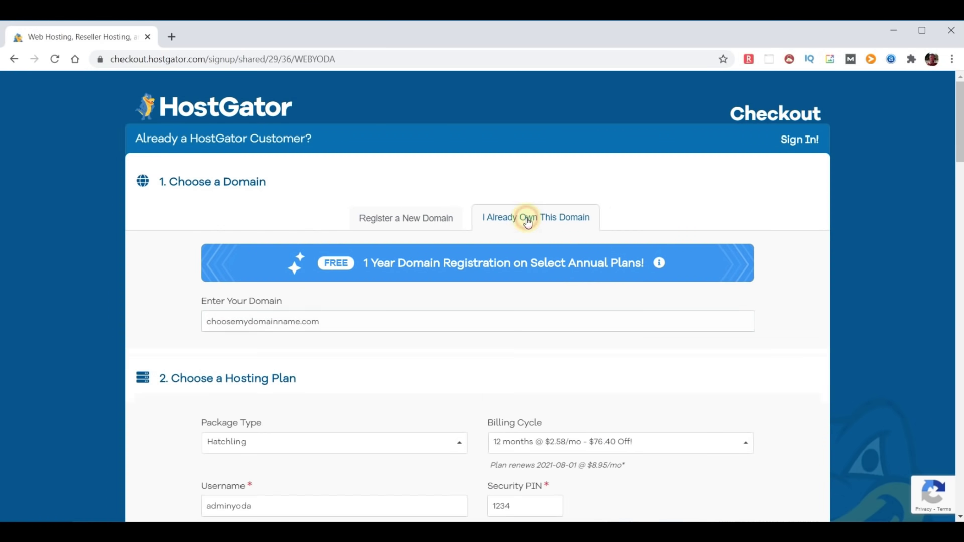
pyautogui.click(252, 327)
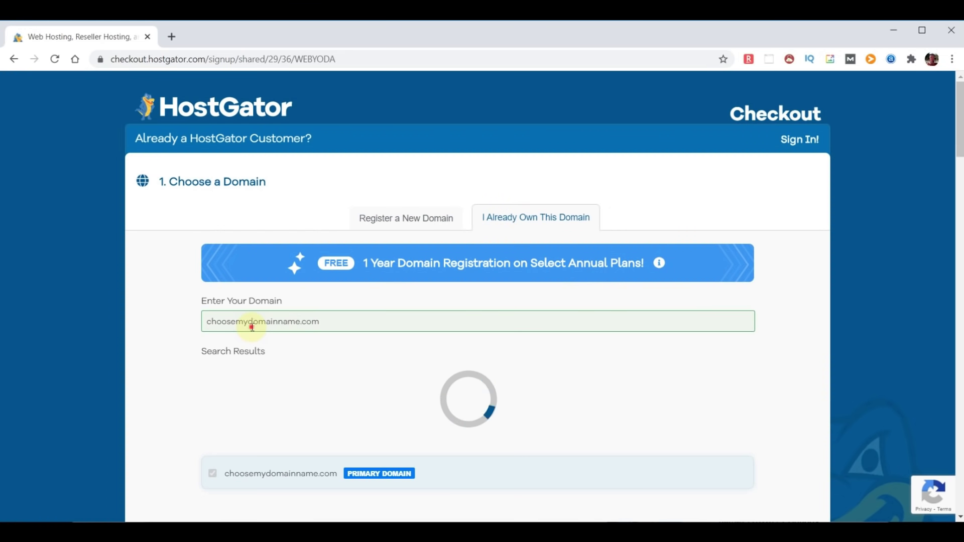
pyautogui.press('BackSpace')
pyautogui.press('BackSpace')
pyautogui.write('your')
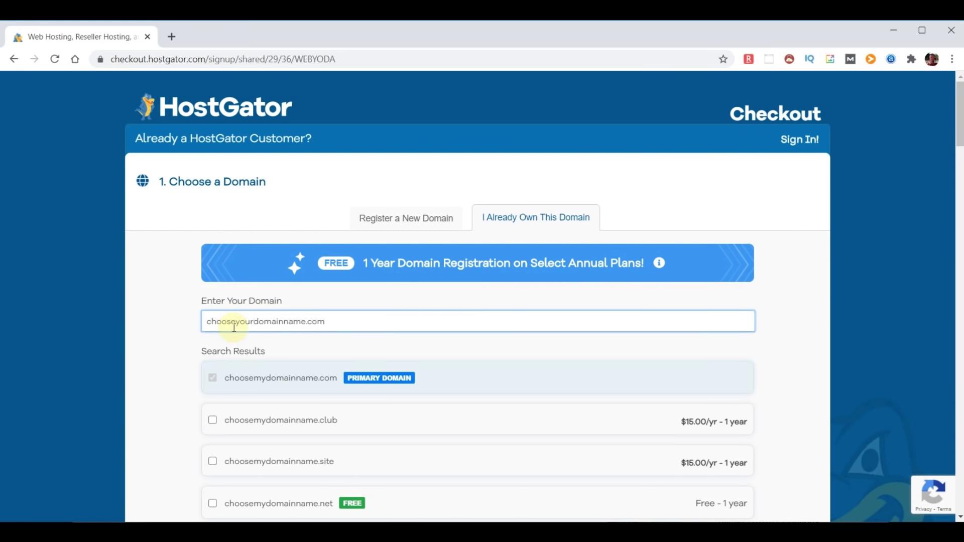
pyautogui.click(807, 340)
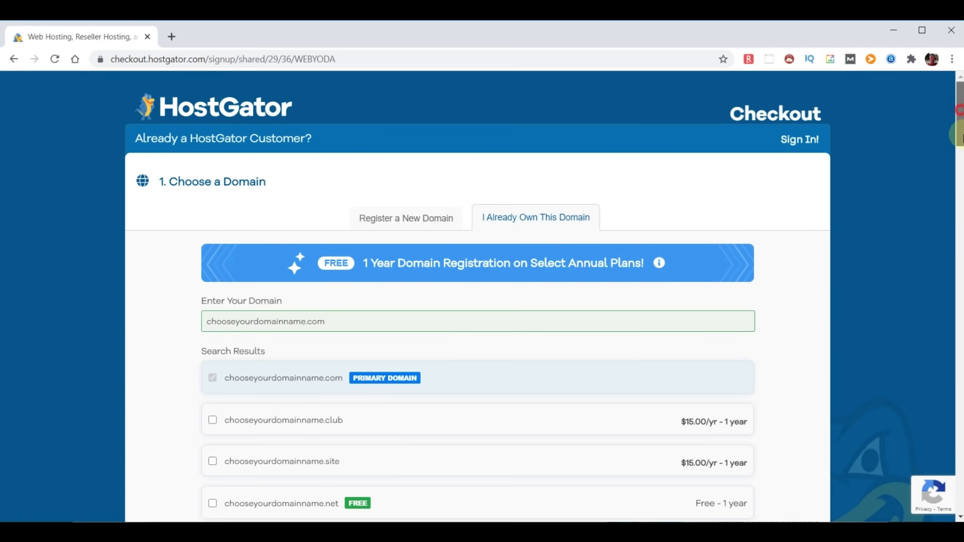
pyautogui.moveTo(960, 113); pyautogui.dragTo(959, 483)
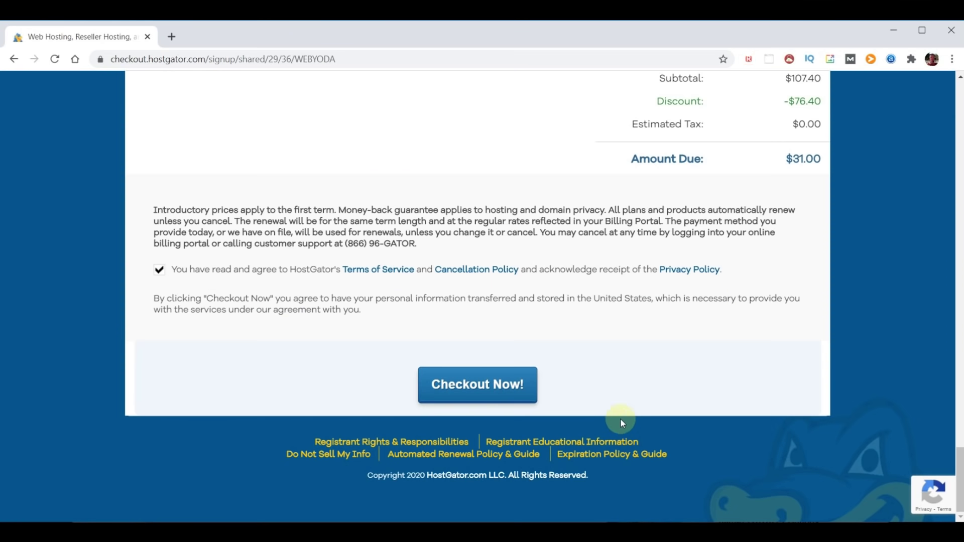
pyautogui.click(450, 393)
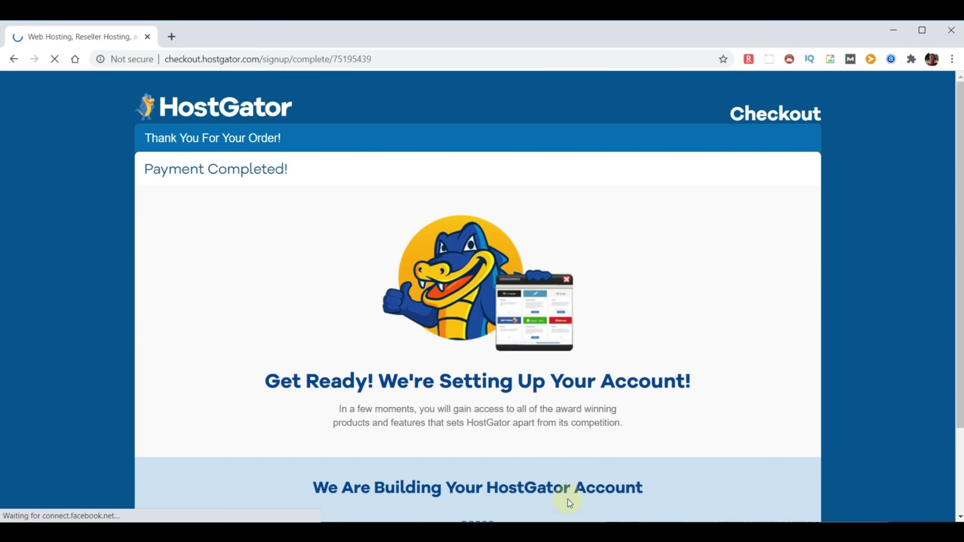
# - Scroll the Payment Completed page while the new hosting account is being set up
pyautogui.scroll(-1, 665, 445)
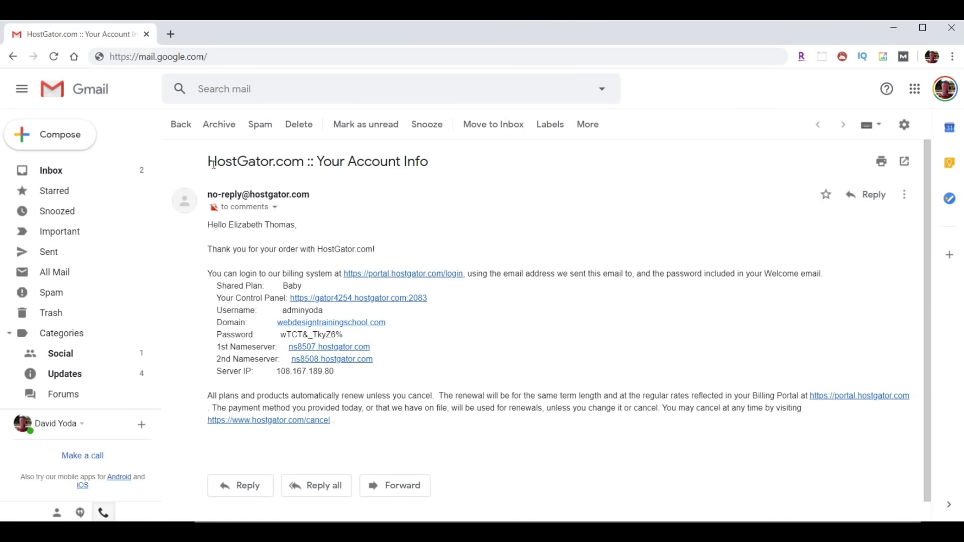
# - Highlight the email's subject, the two nameservers and the control panel username
pyautogui.moveTo(208, 162); pyautogui.dragTo(450, 173)
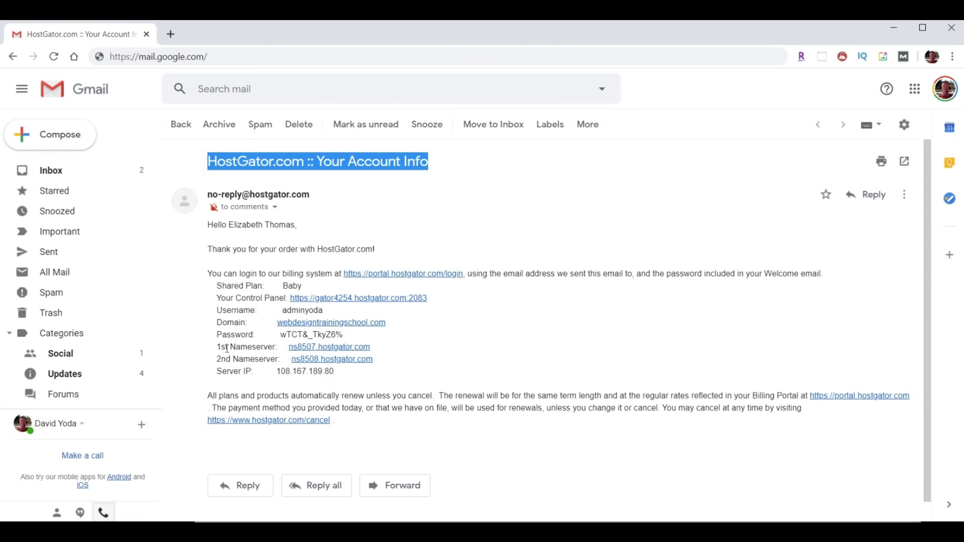
pyautogui.moveTo(210, 347); pyautogui.dragTo(424, 358)
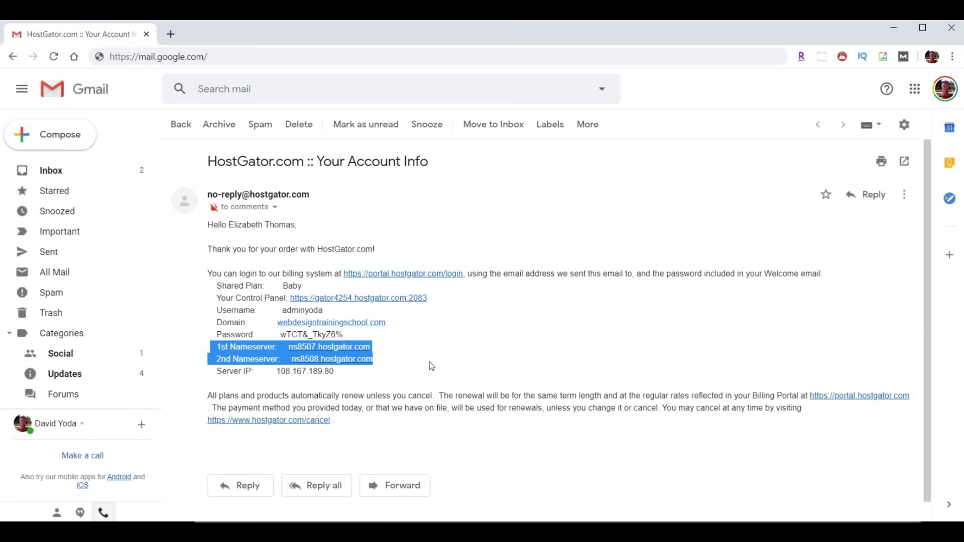
pyautogui.click(283, 310)
pyautogui.moveTo(283, 311); pyautogui.dragTo(280, 334)
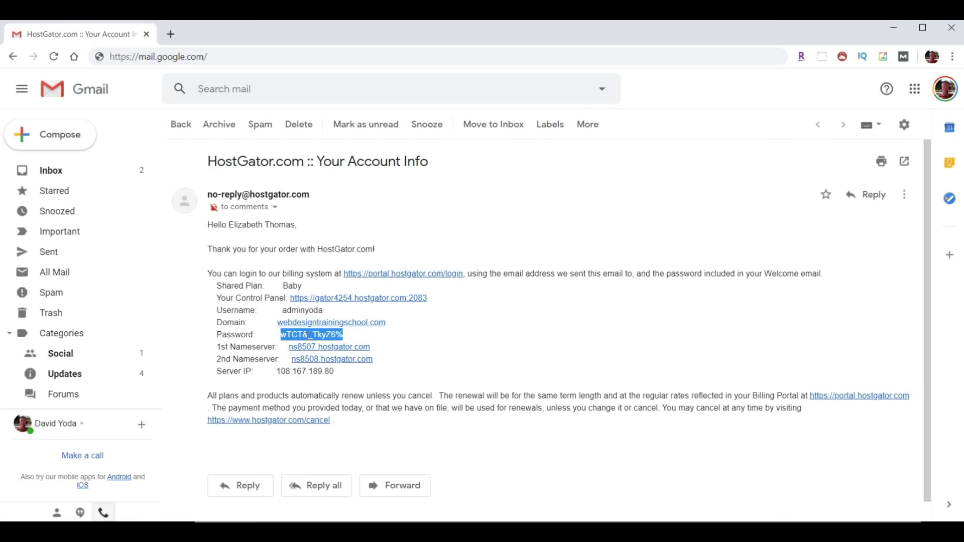
# - Copy the account password and open the control panel link in a new tab
pyautogui.rightClick(312, 336)
pyautogui.click(352, 346)
pyautogui.moveTo(213, 297); pyautogui.dragTo(284, 299)
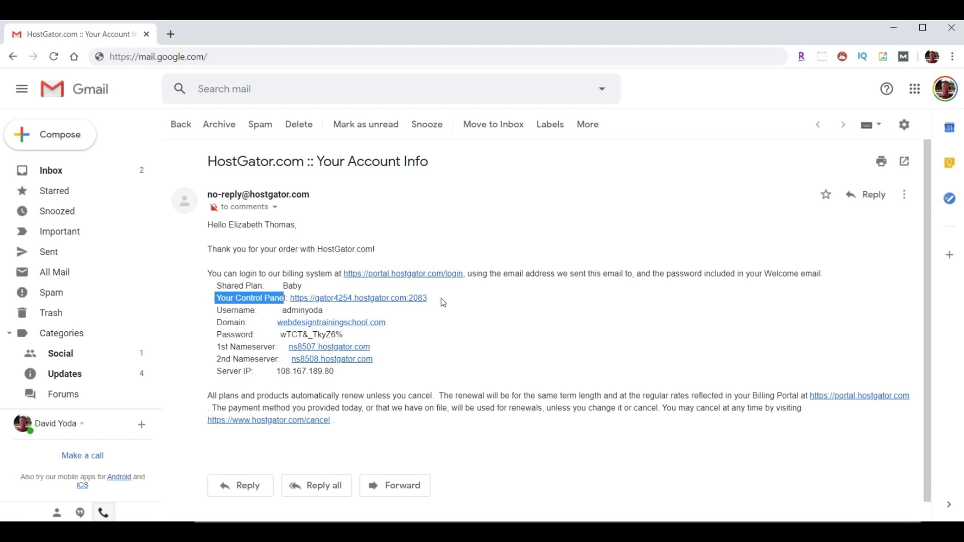
pyautogui.click(367, 299)
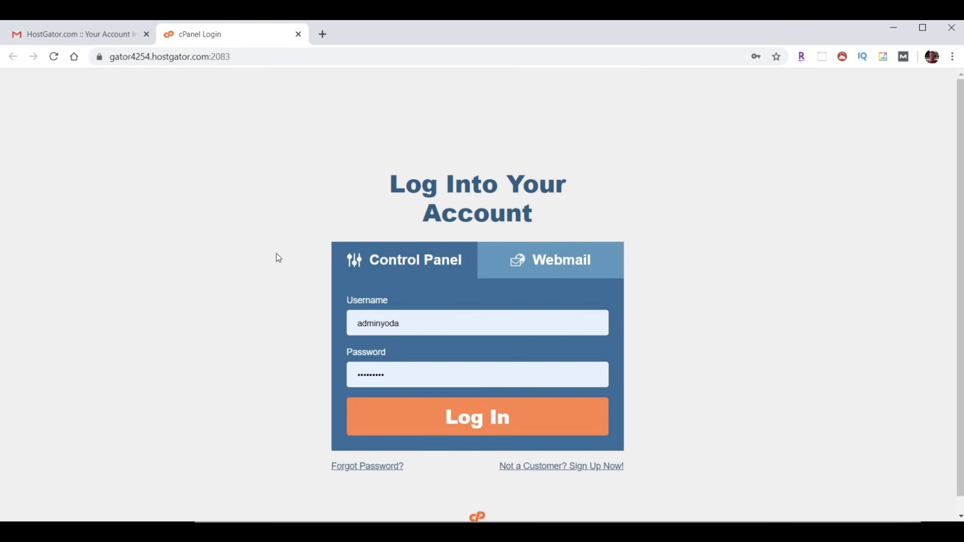
# - Log into cPanel and go to Email Forwarders from the Email section
pyautogui.click(490, 427)
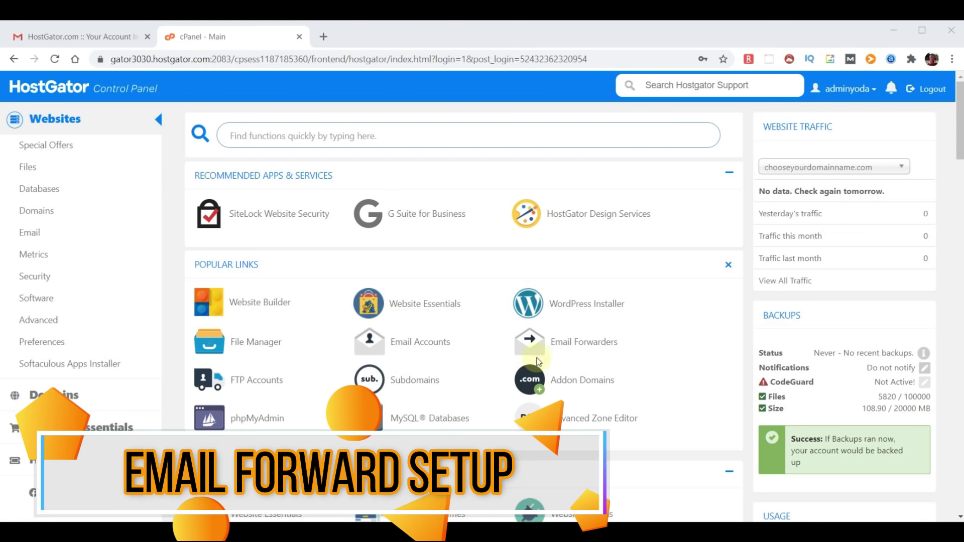
pyautogui.click(31, 234)
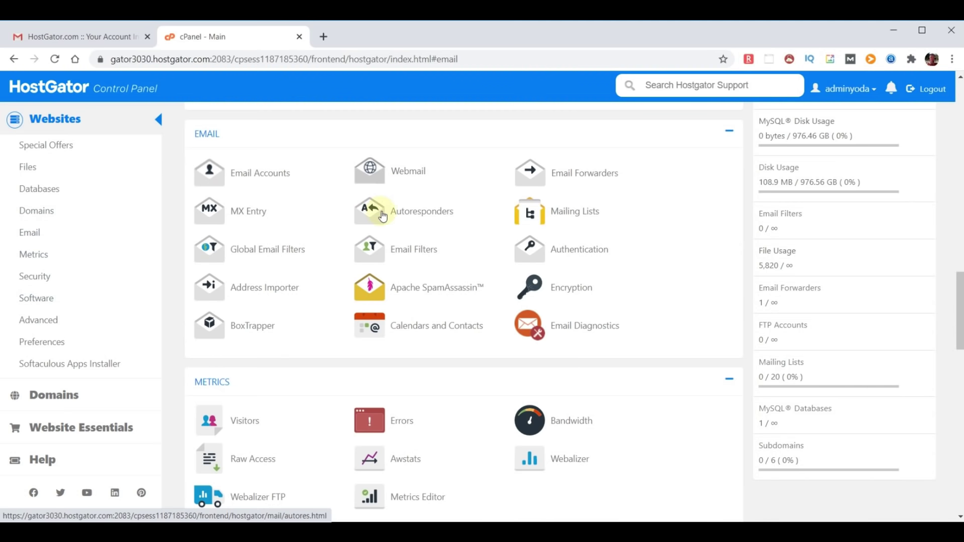
pyautogui.click(570, 179)
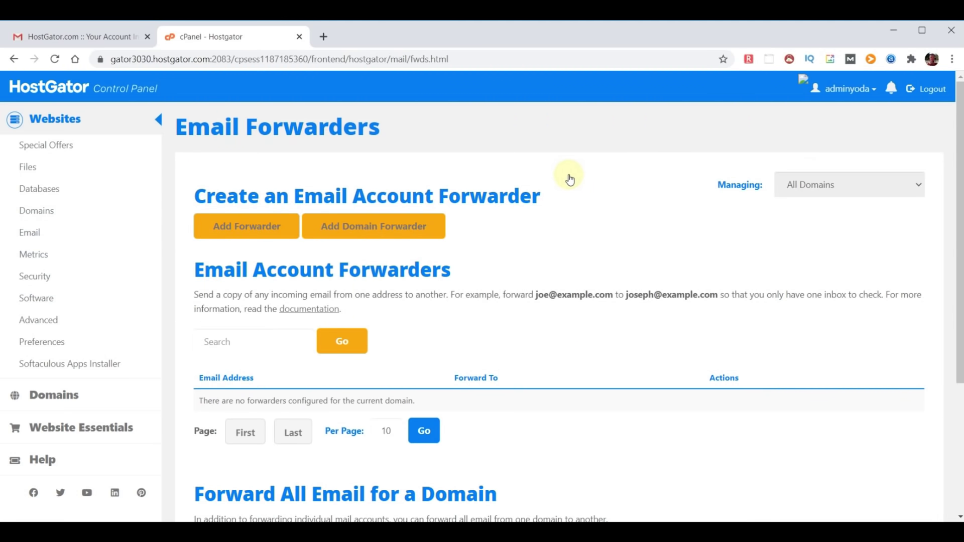
# - Add a forwarder from the yoda address to the destination e-mail, then return to the cPanel home
pyautogui.click(253, 224)
pyautogui.write('yoda')
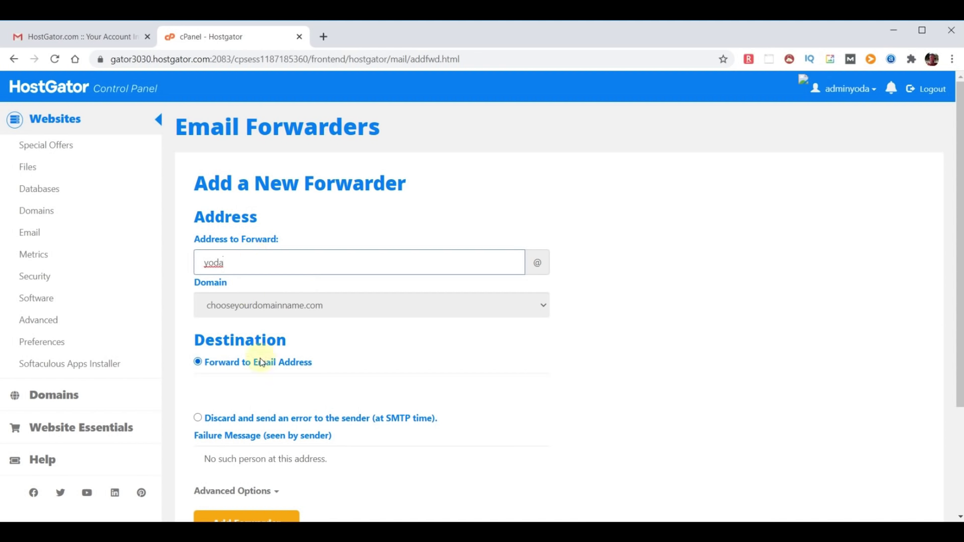
pyautogui.click(246, 385)
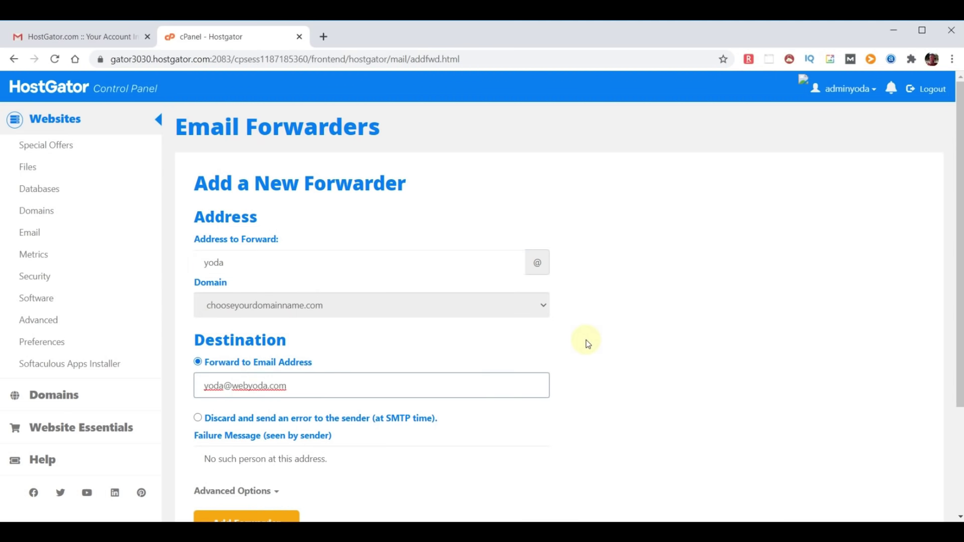
pyautogui.scroll(-1, 583, 342)
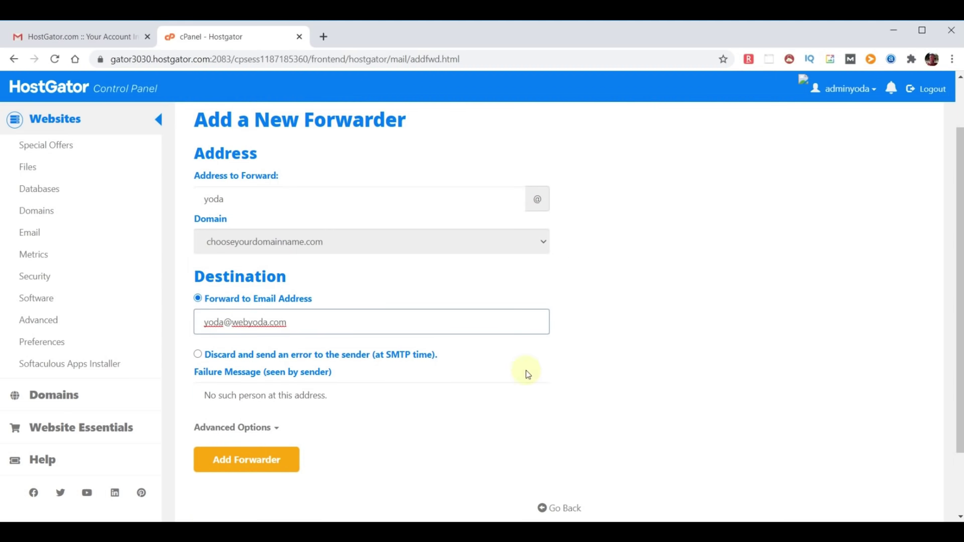
pyautogui.click(243, 461)
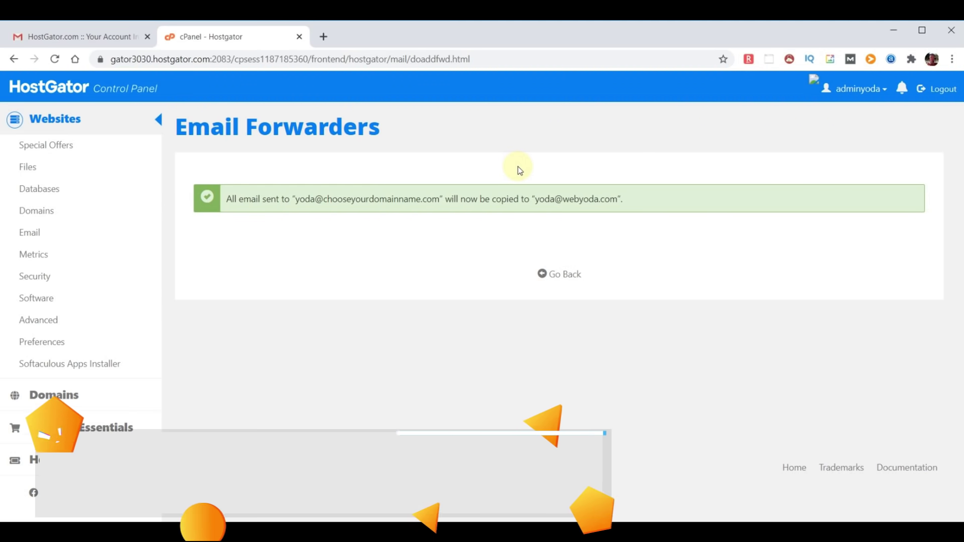
pyautogui.click(45, 87)
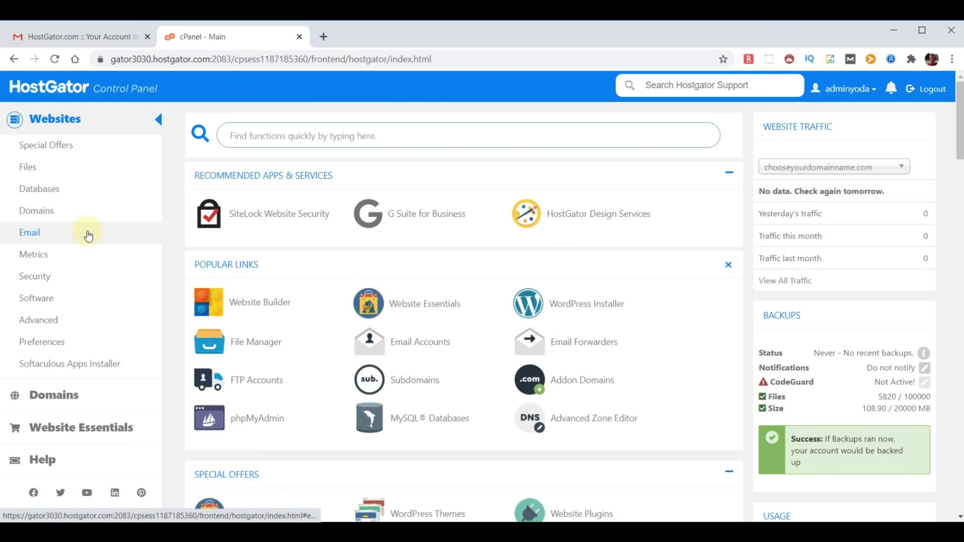
# - Launch Softaculous from cPanel's apps installer section, opening its PrestaShop overview page
pyautogui.click(69, 370)
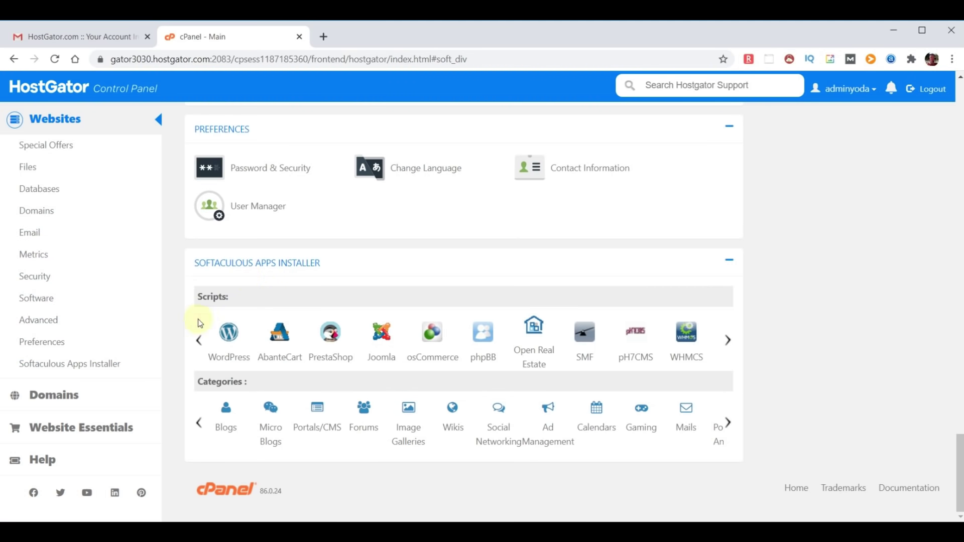
pyautogui.click(227, 351)
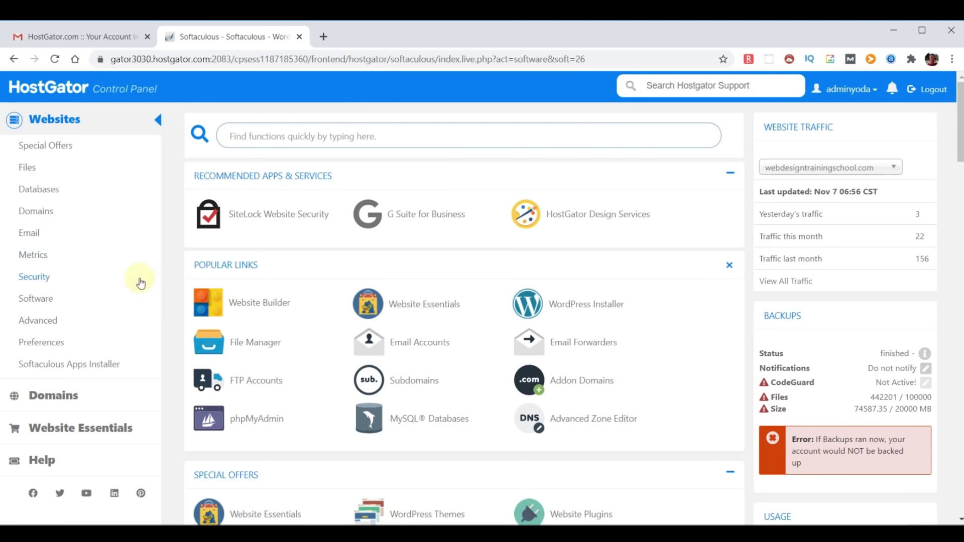
pyautogui.click(81, 367)
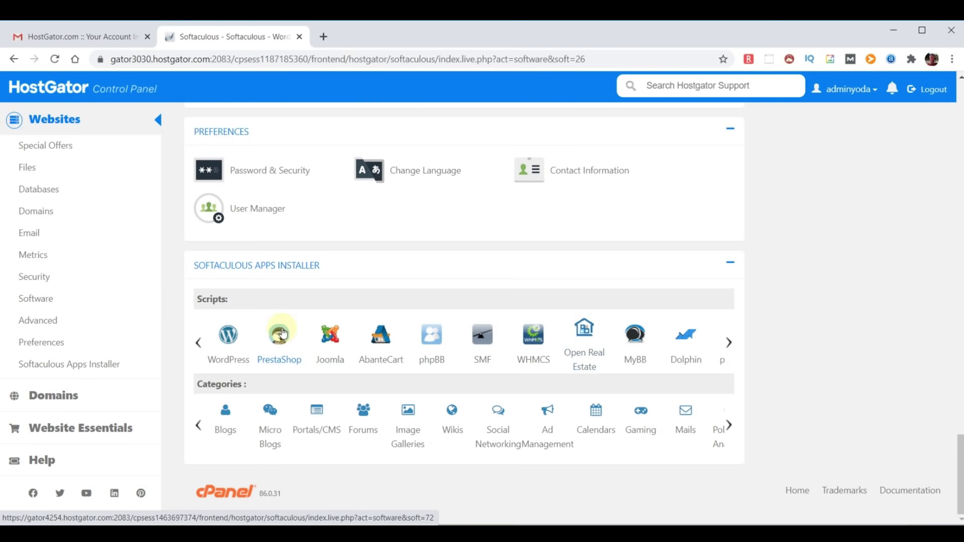
pyautogui.click(281, 334)
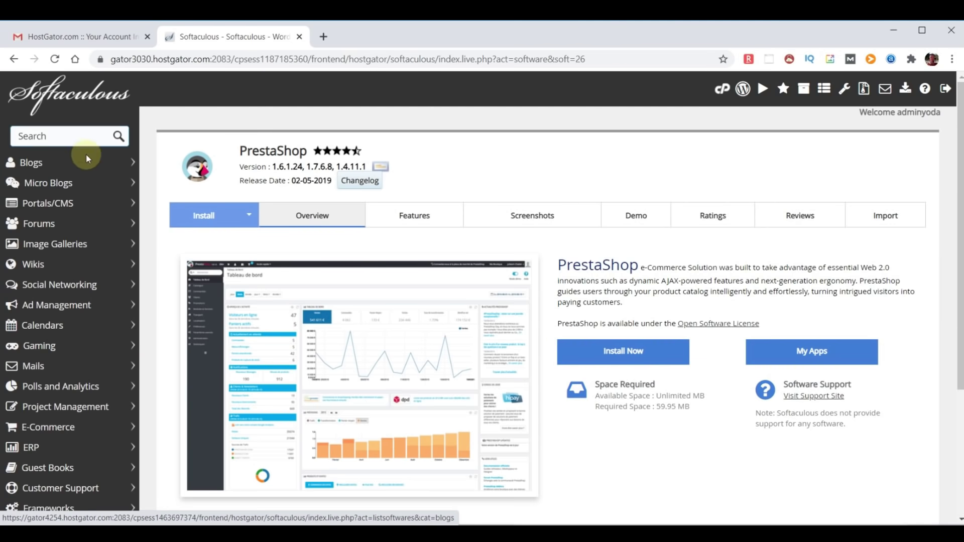
# - Search 'wordpress' and submit its install form, then return home after the existing-installation notice
pyautogui.click(76, 135)
pyautogui.write('wordpress')
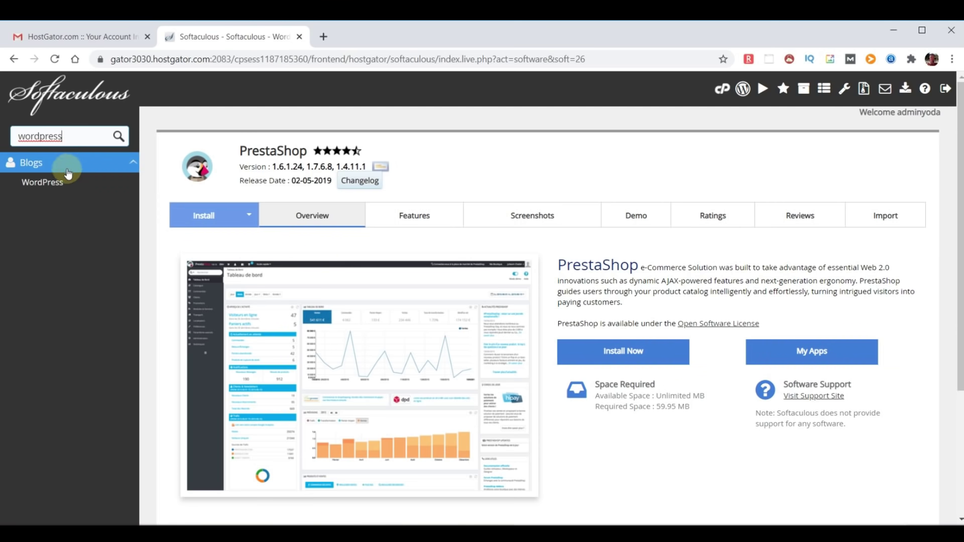
pyautogui.click(58, 182)
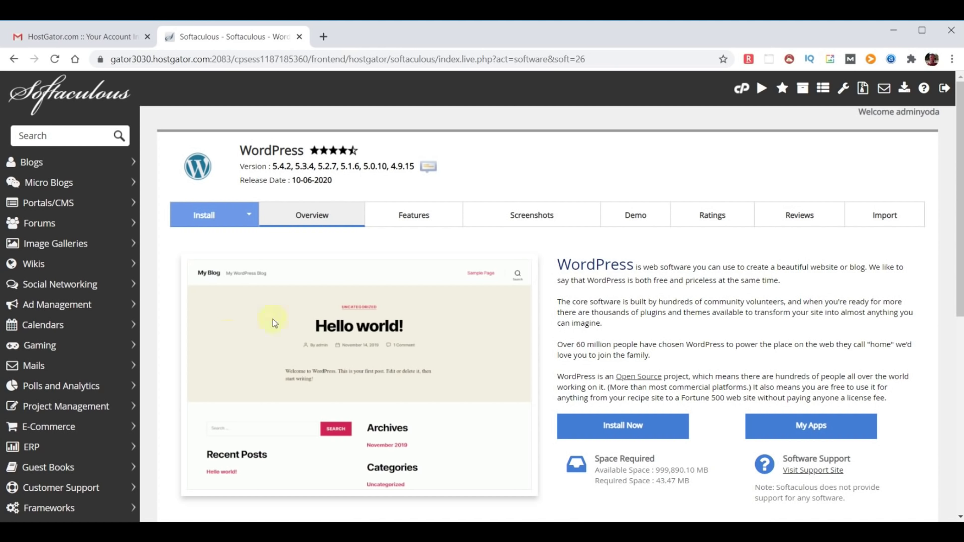
pyautogui.click(624, 432)
pyautogui.scroll(-20, 594, 339)
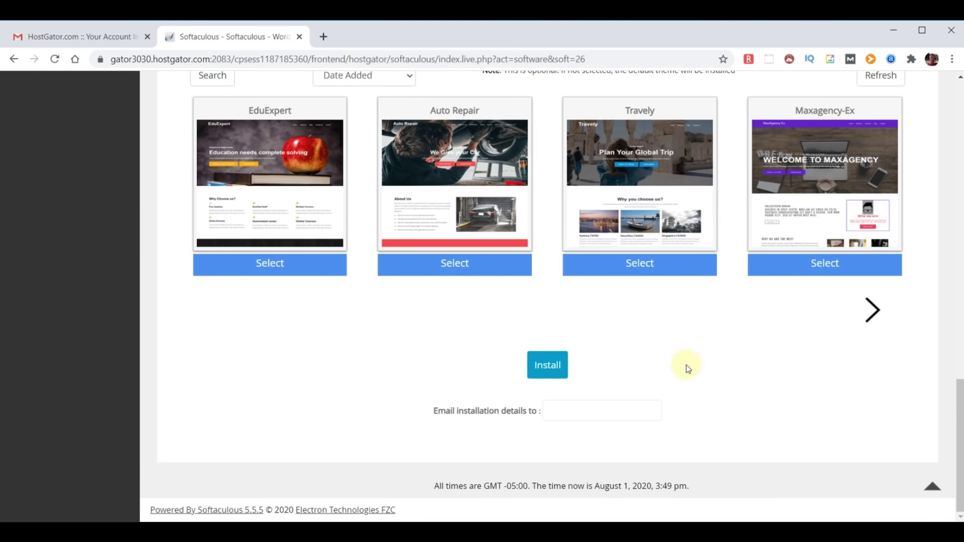
pyautogui.click(540, 368)
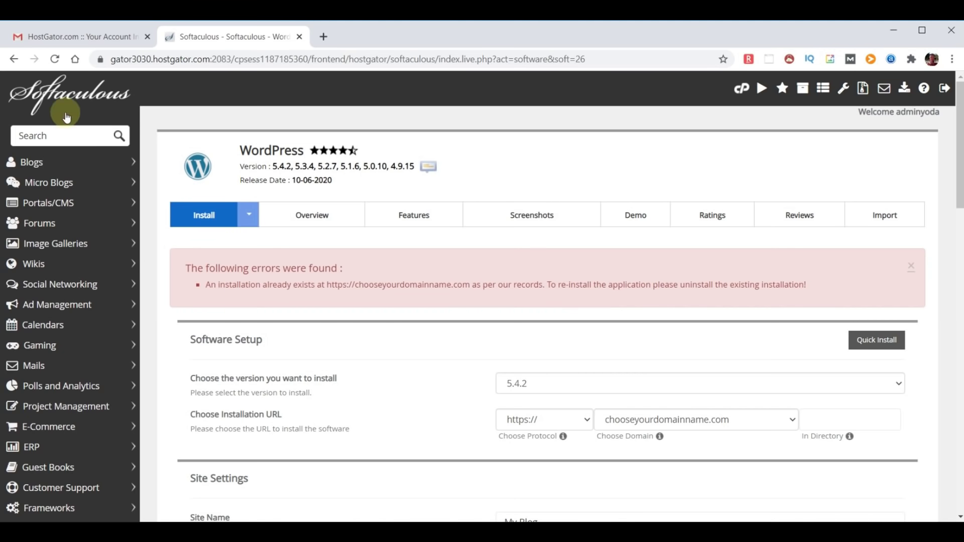
pyautogui.click(68, 96)
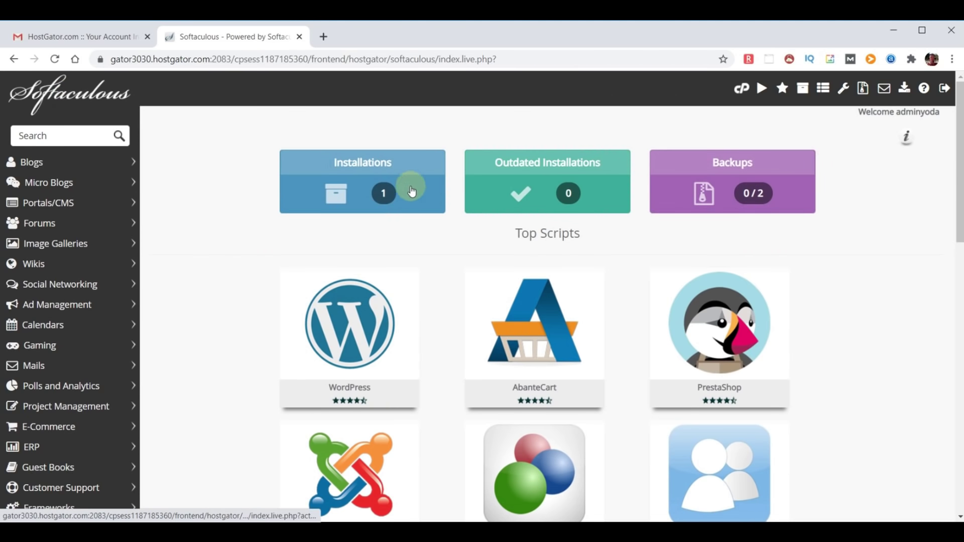
# - Delete the WordPress 5.4.2 installation at chooseyourdomainname.com from Installations, confirming the removal
pyautogui.click(375, 190)
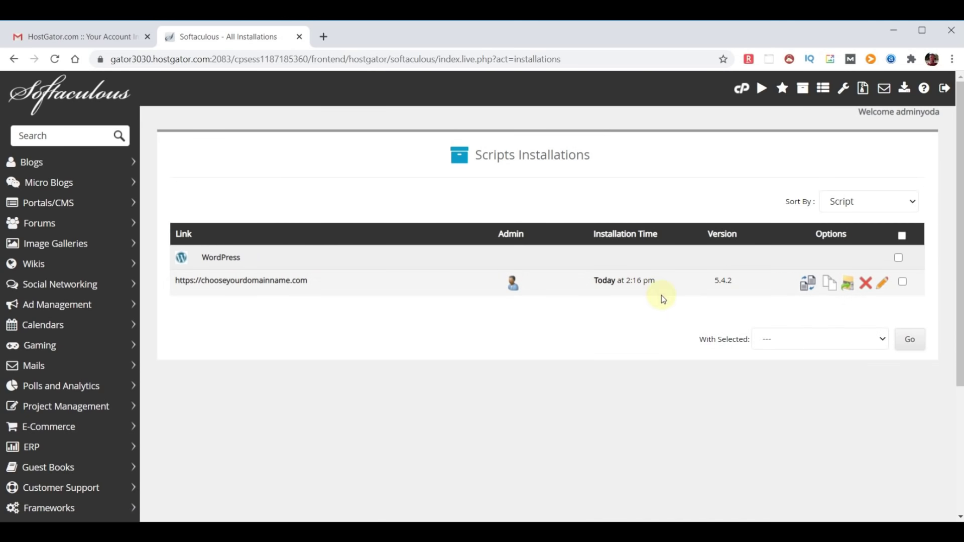
pyautogui.click(866, 285)
pyautogui.scroll(-5, 755, 272)
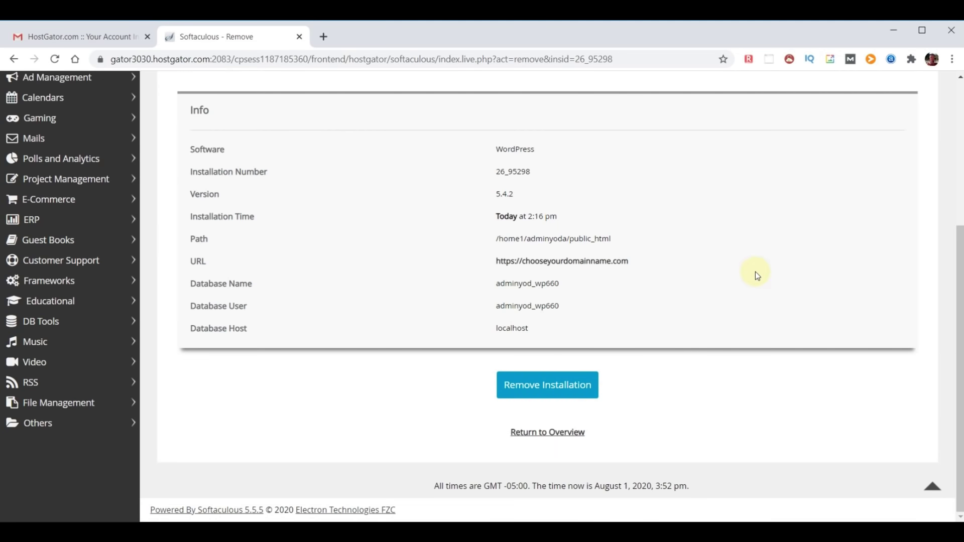
pyautogui.click(538, 387)
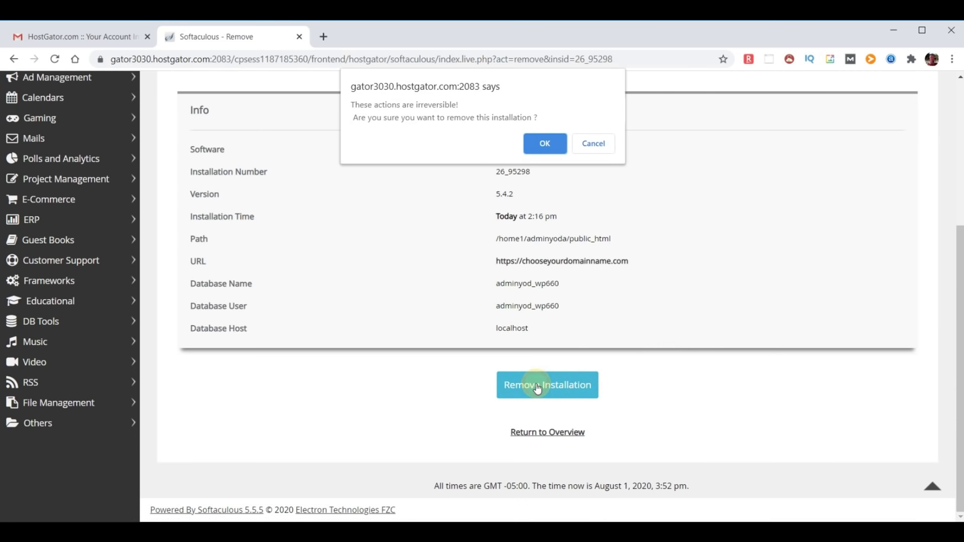
pyautogui.click(547, 144)
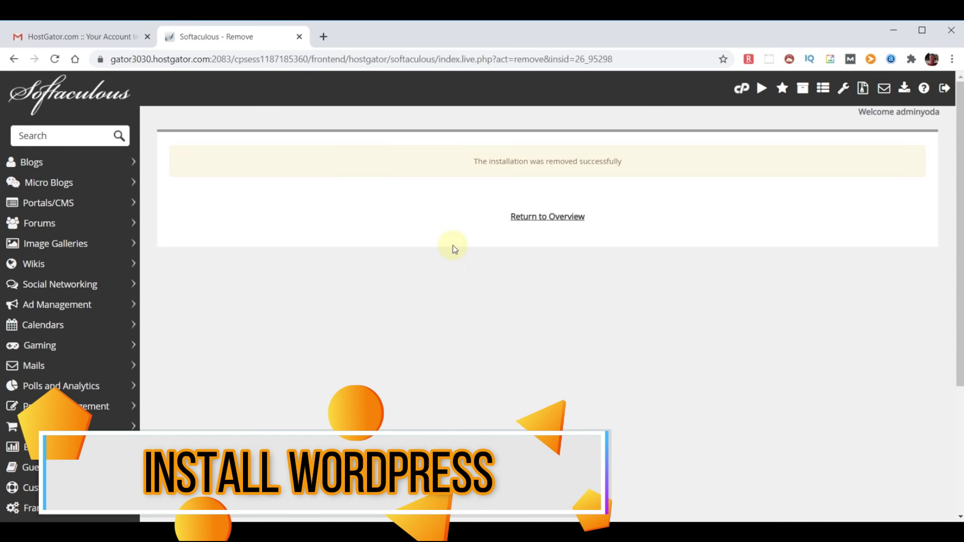
pyautogui.click(56, 91)
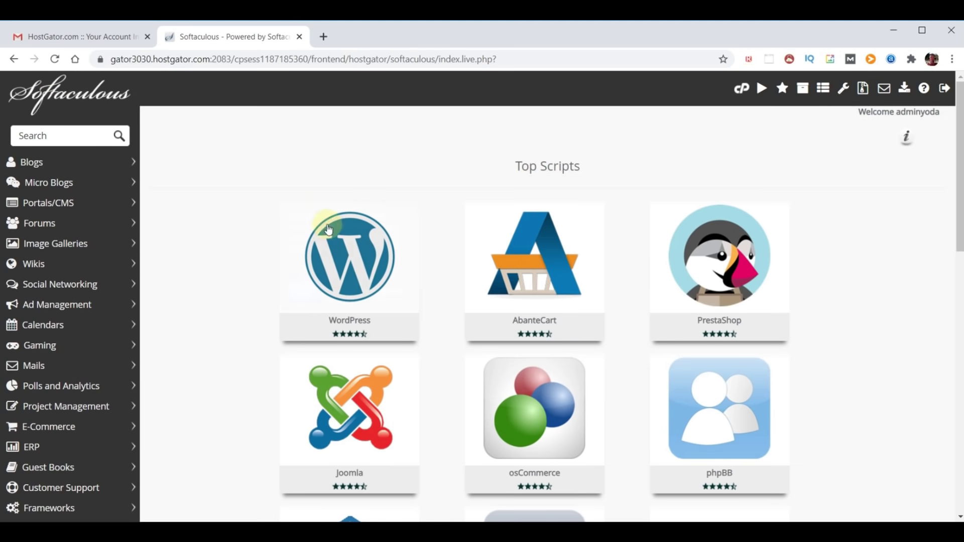
pyautogui.click(348, 257)
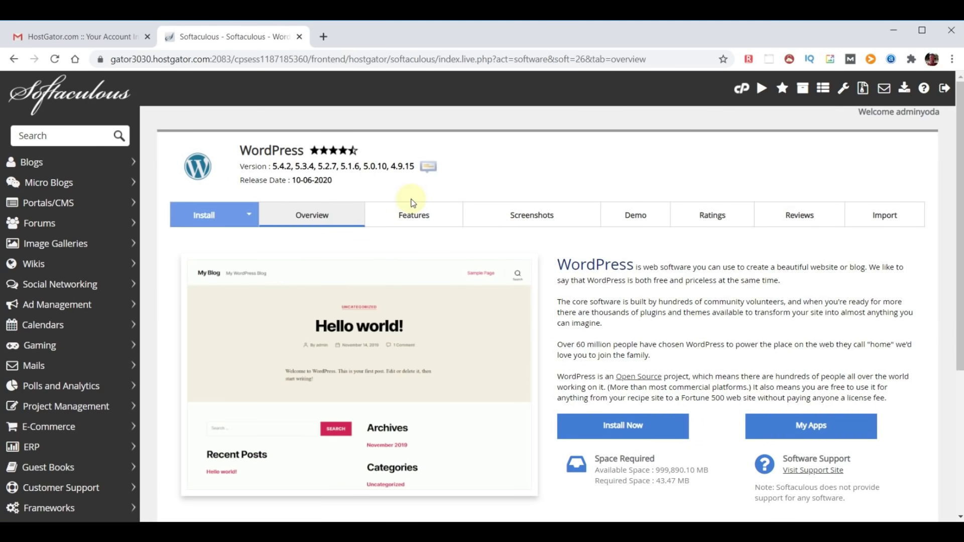
pyautogui.click(626, 430)
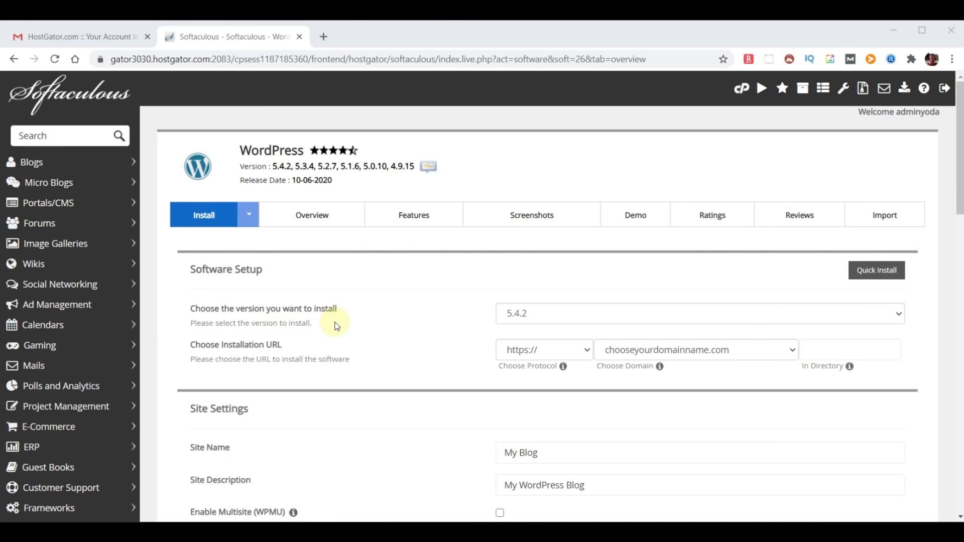
pyautogui.click(650, 321)
pyautogui.click(650, 326)
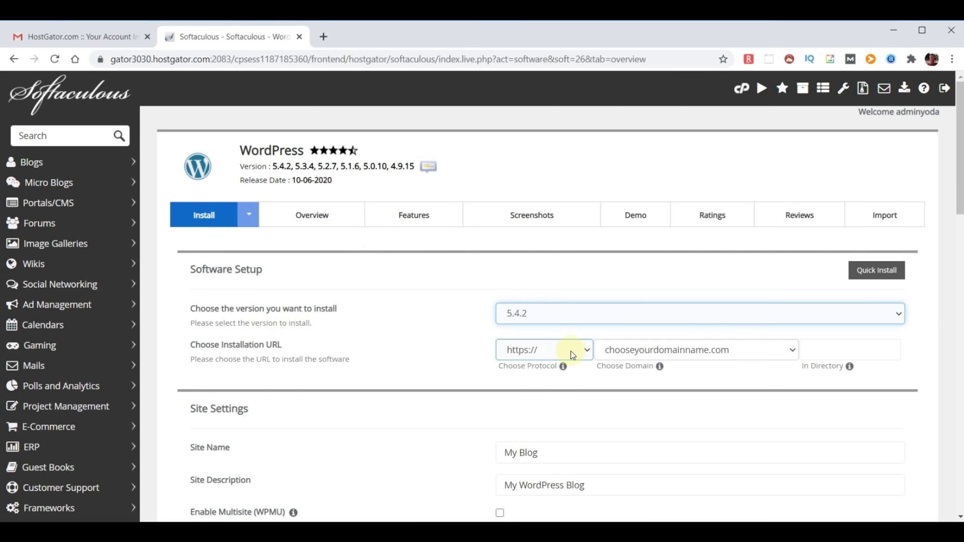
pyautogui.click(791, 351)
pyautogui.click(793, 352)
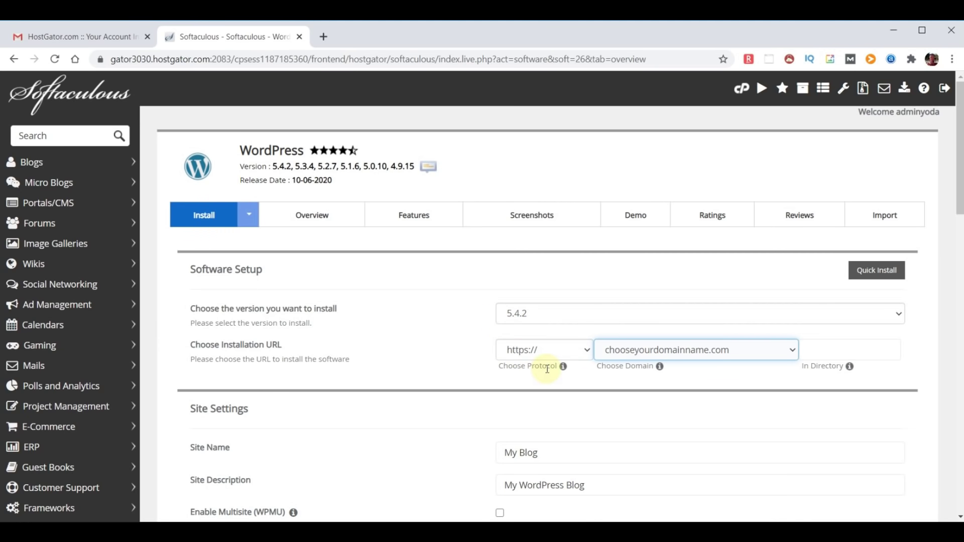
pyautogui.click(587, 351)
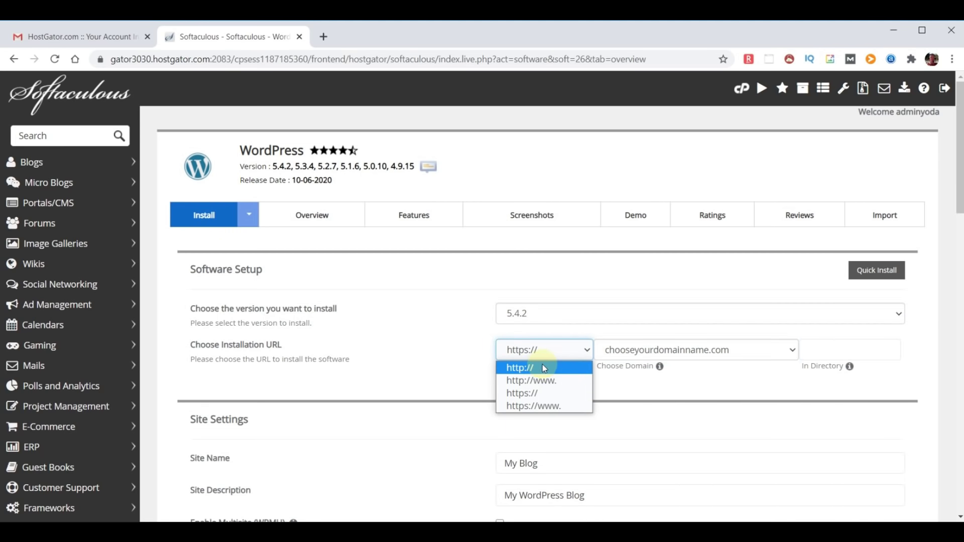
pyautogui.click(530, 367)
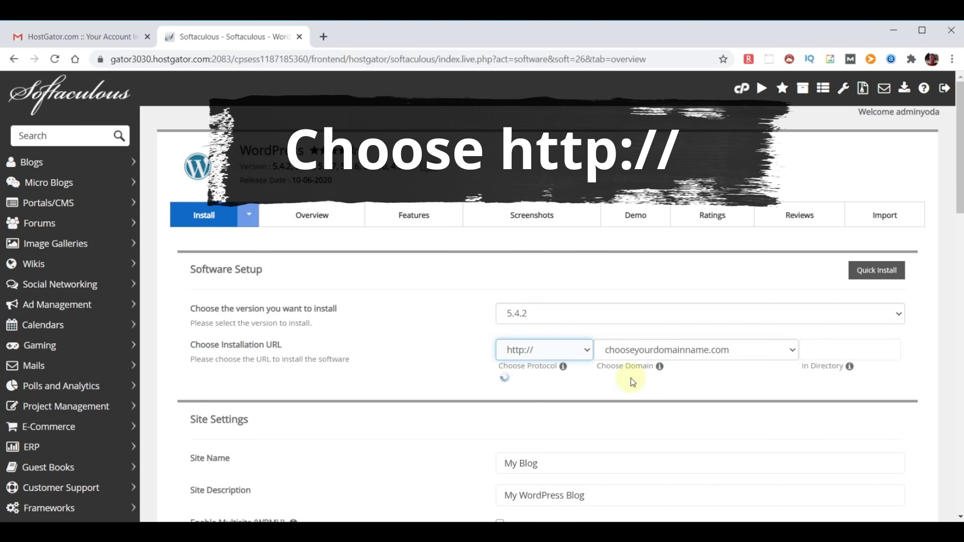
pyautogui.scroll(-3, 631, 378)
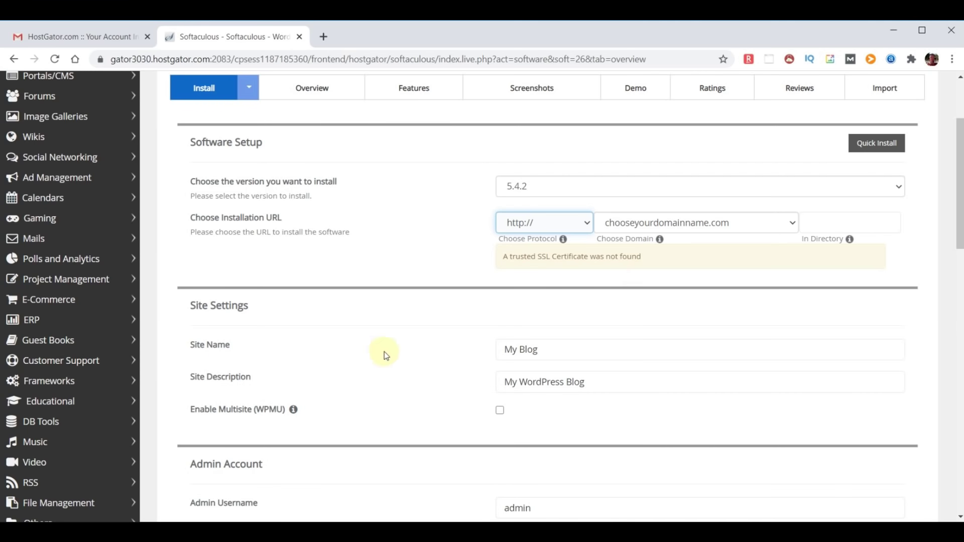
# - Set the site name to 'WebYoda' and the site description to 'Free Online Courses'
pyautogui.click(566, 347)
pyautogui.tripleClick(565, 347)
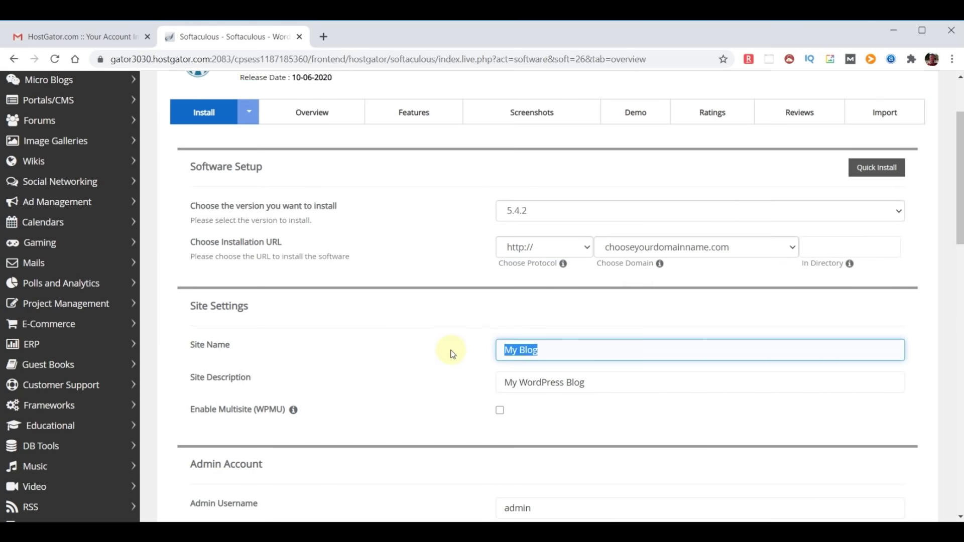
pyautogui.write('WebYoda')
pyautogui.tripleClick(613, 385)
pyautogui.write('Free Online Courses')
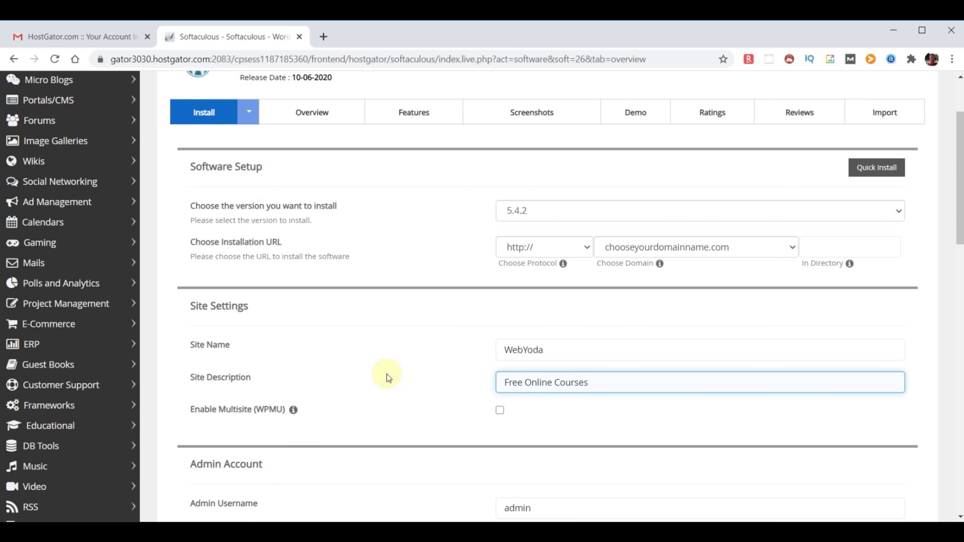
pyautogui.scroll(-3, 644, 406)
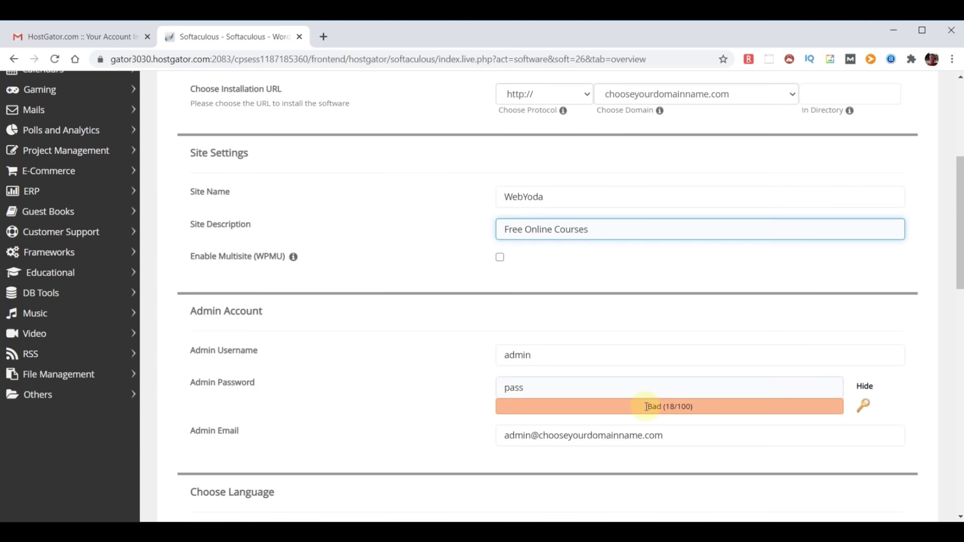
# - Set the admin username to 'yodauser' and paste a strong admin password
pyautogui.scroll(-2, 646, 406)
pyautogui.moveTo(564, 252); pyautogui.dragTo(437, 249)
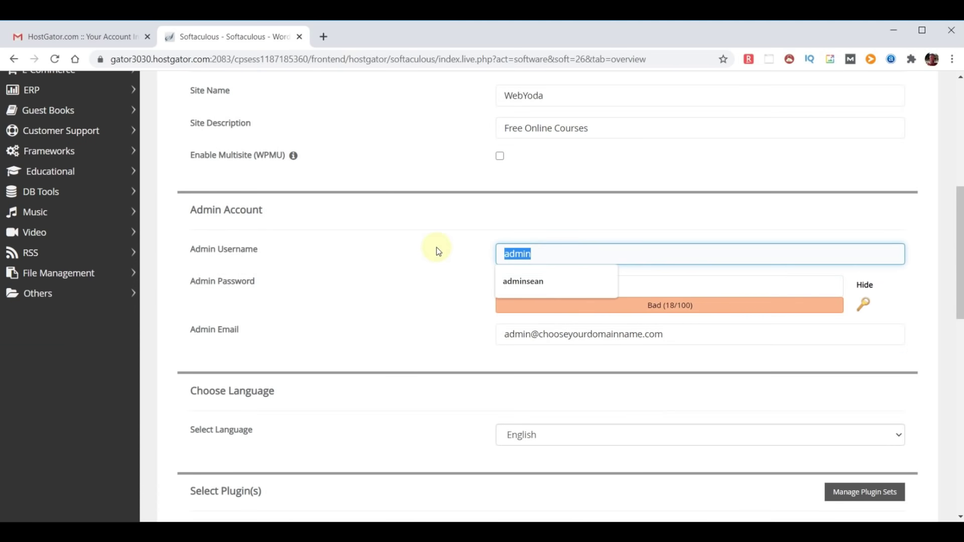
pyautogui.write('yodauser')
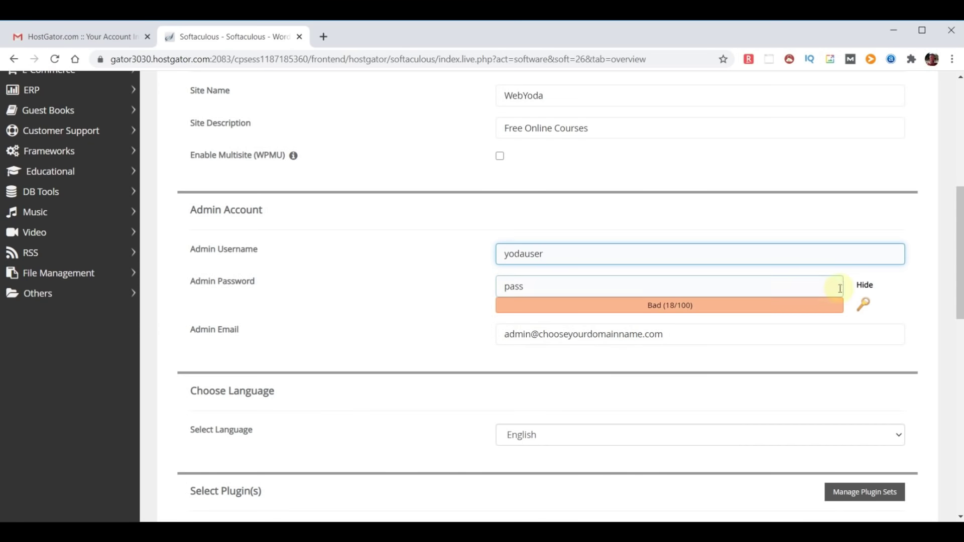
pyautogui.click(864, 285)
pyautogui.moveTo(534, 288); pyautogui.dragTo(444, 292)
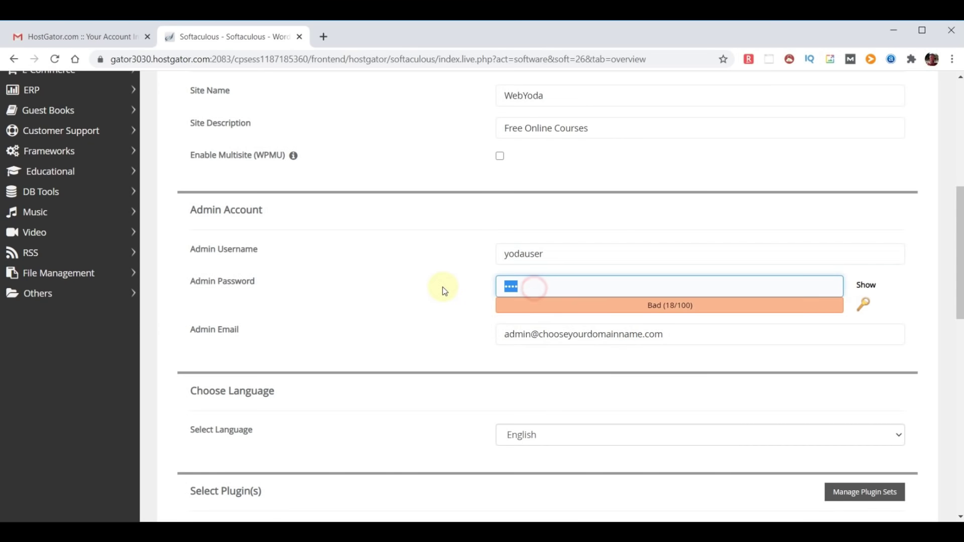
pyautogui.hotkey('ctrl', 'v')
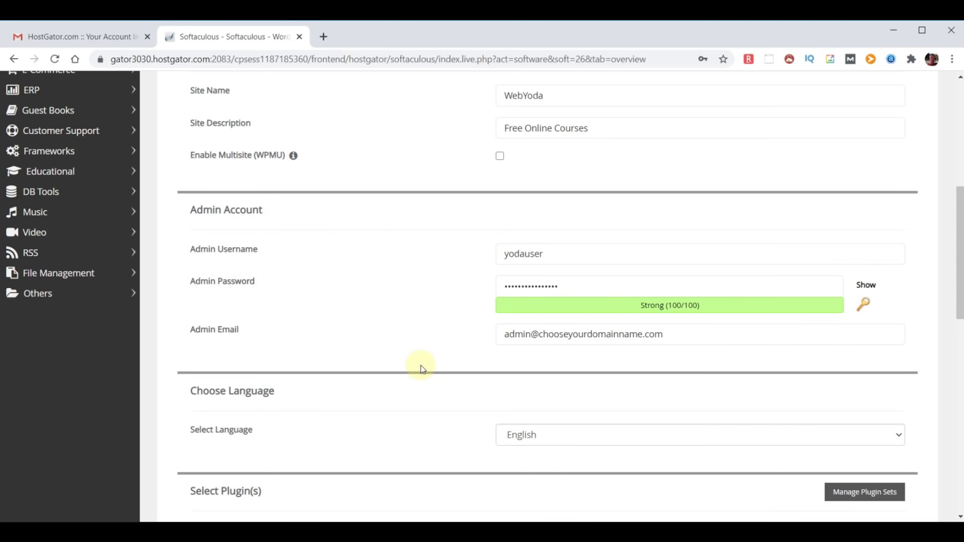
# - Replace the placeholder admin e-mail with the site's own address
pyautogui.moveTo(190, 330); pyautogui.dragTo(303, 331)
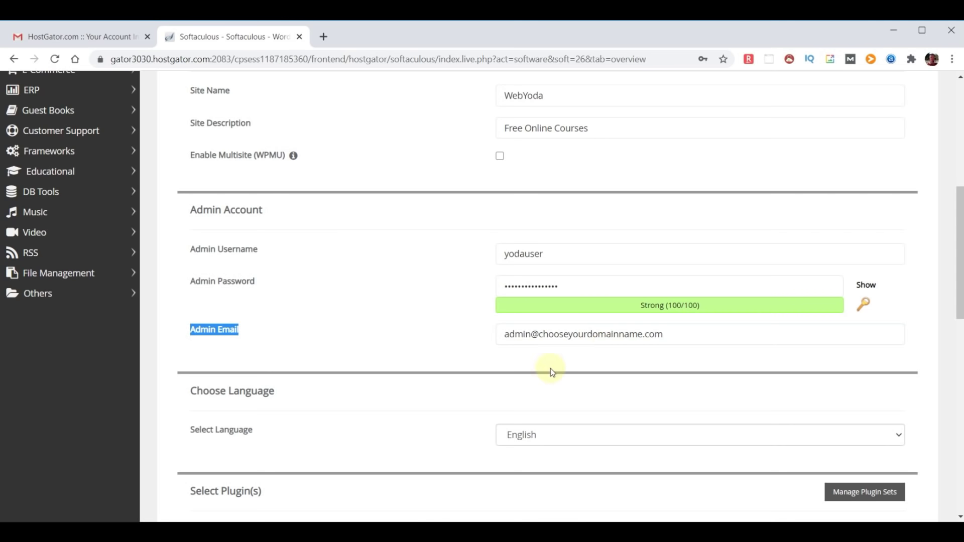
pyautogui.click(585, 361)
pyautogui.tripleClick(699, 338)
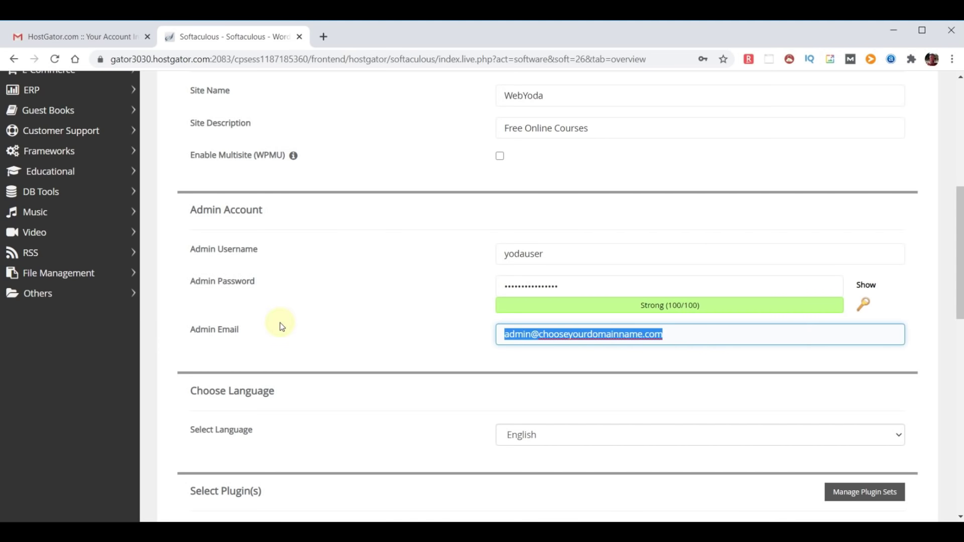
pyautogui.hotkey('ctrl', 'v')
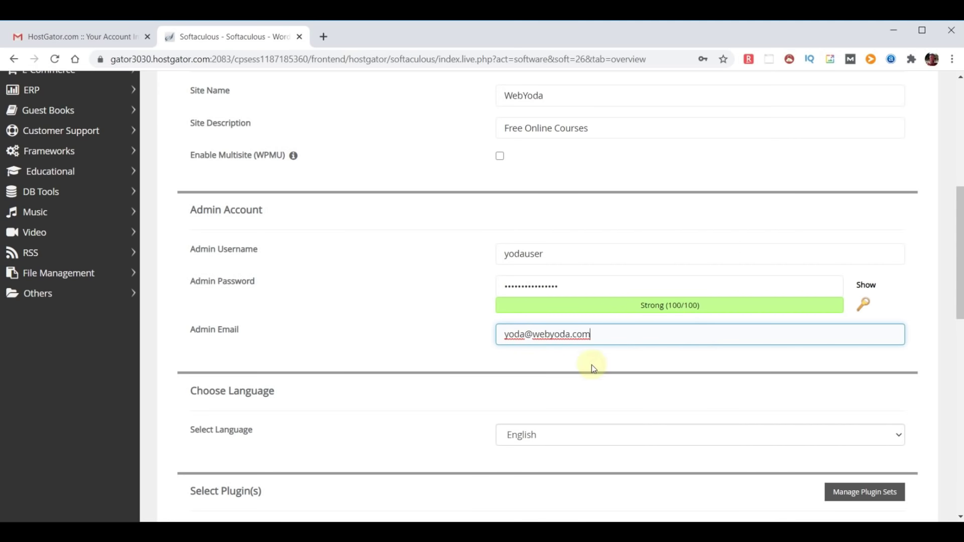
pyautogui.scroll(-2, 459, 300)
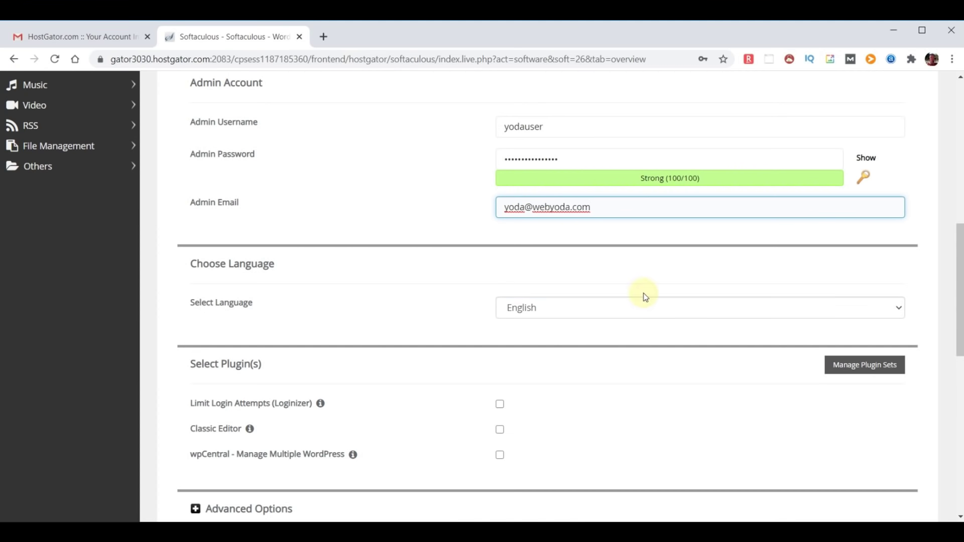
# - Keep the default theme, enter the admin e-mail for installation details, and run the install
pyautogui.scroll(-2, 710, 367)
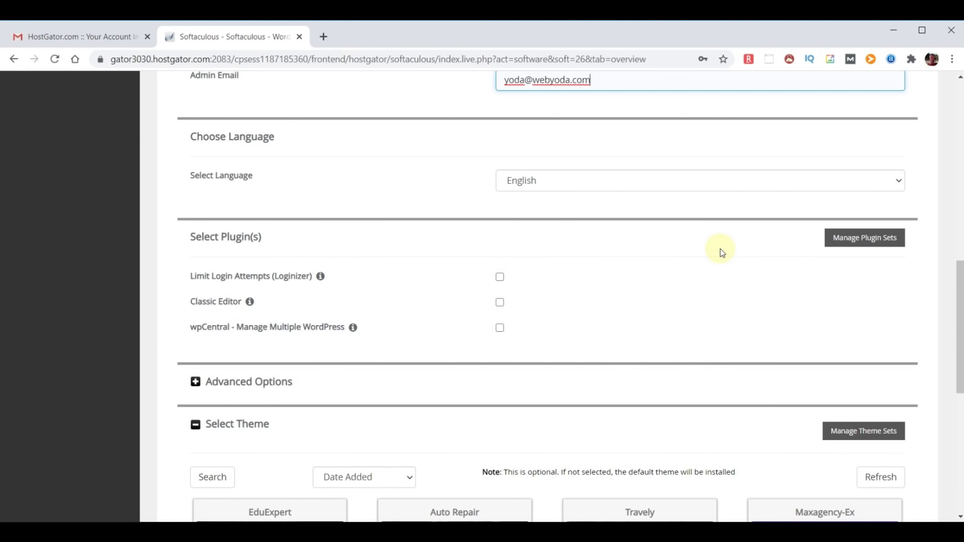
pyautogui.scroll(-2, 721, 251)
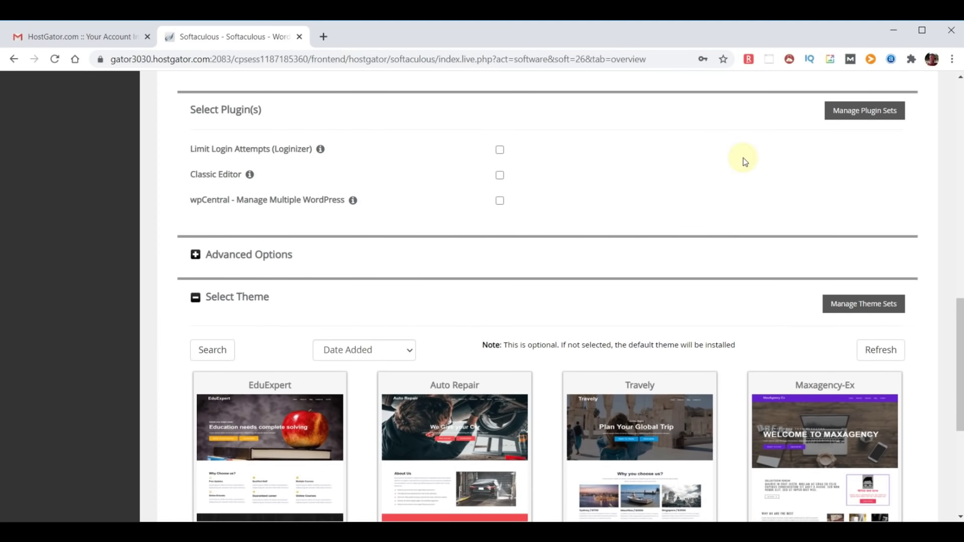
pyautogui.scroll(-3, 743, 158)
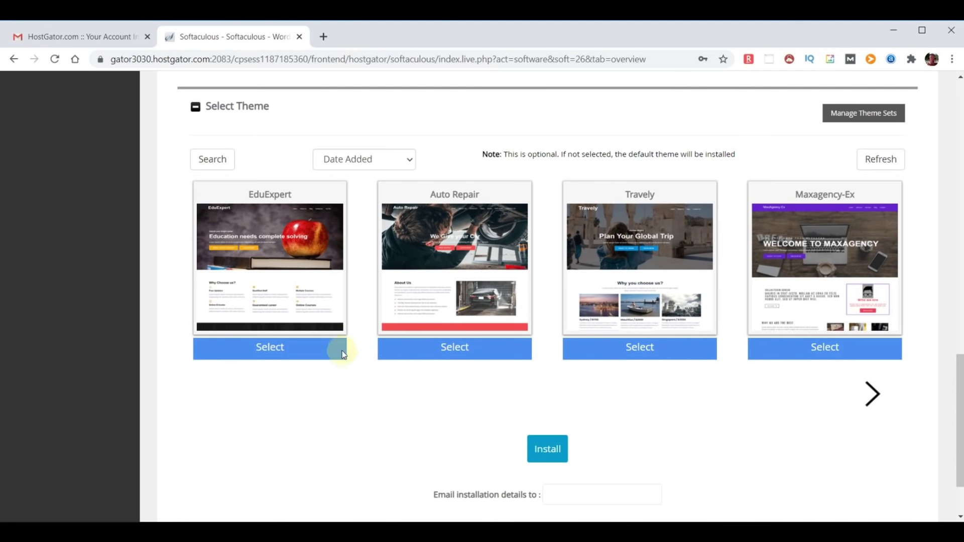
pyautogui.moveTo(766, 273)
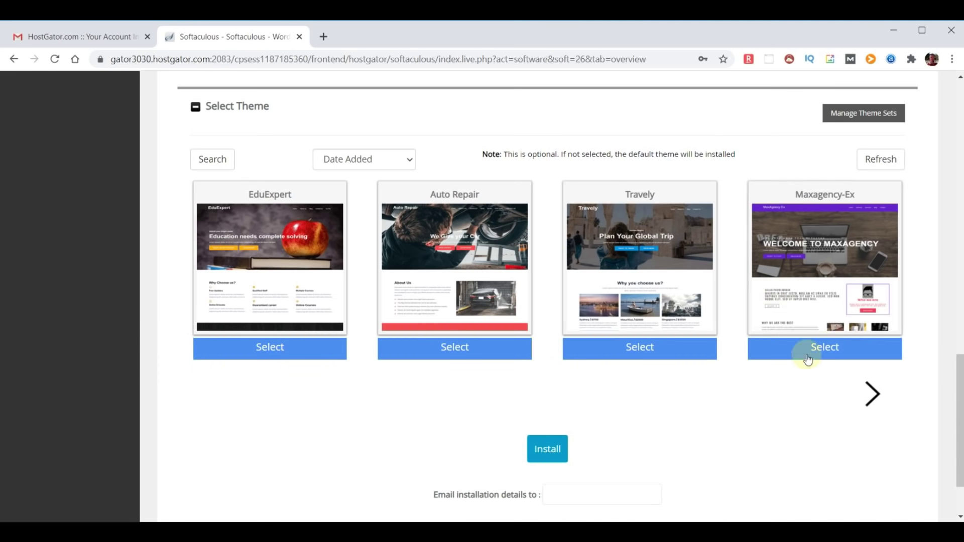
pyautogui.scroll(-2, 829, 348)
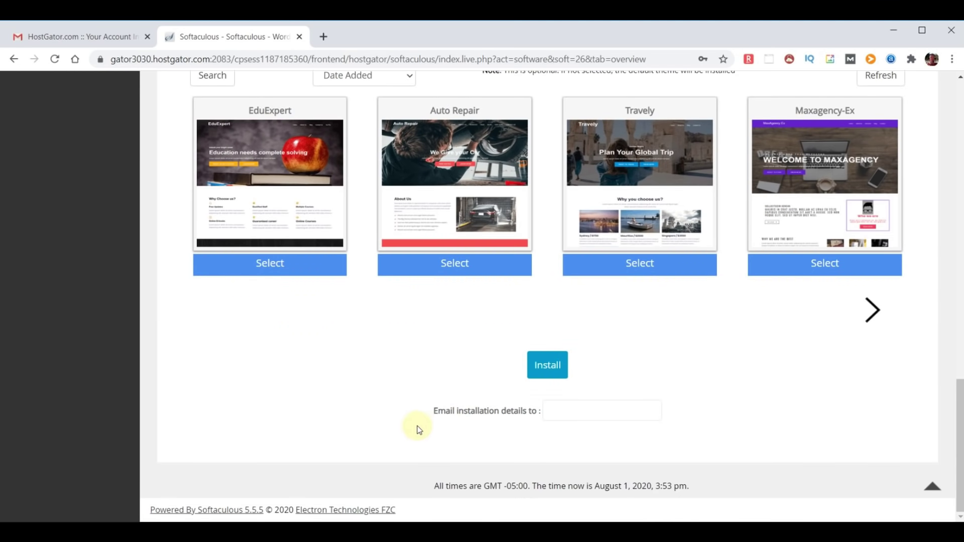
pyautogui.click(574, 411)
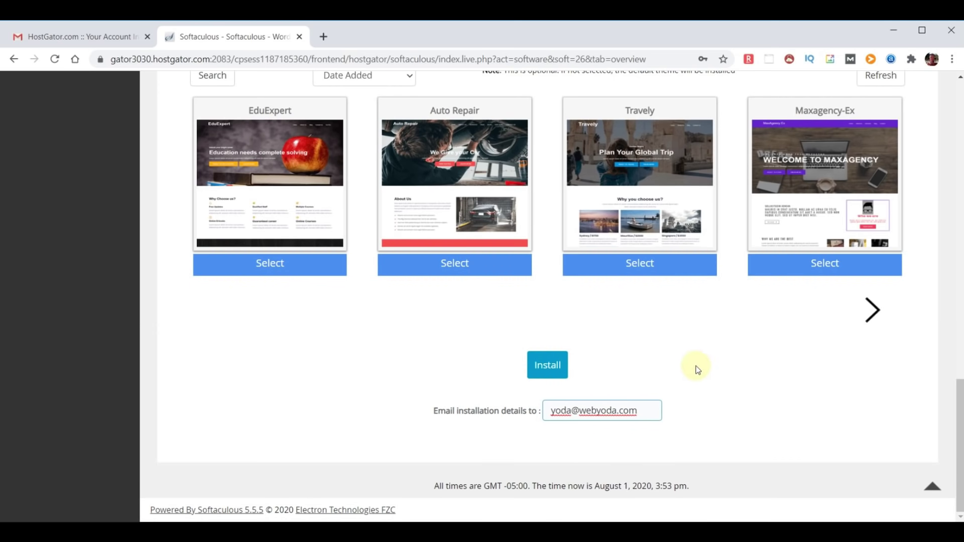
pyautogui.click(548, 366)
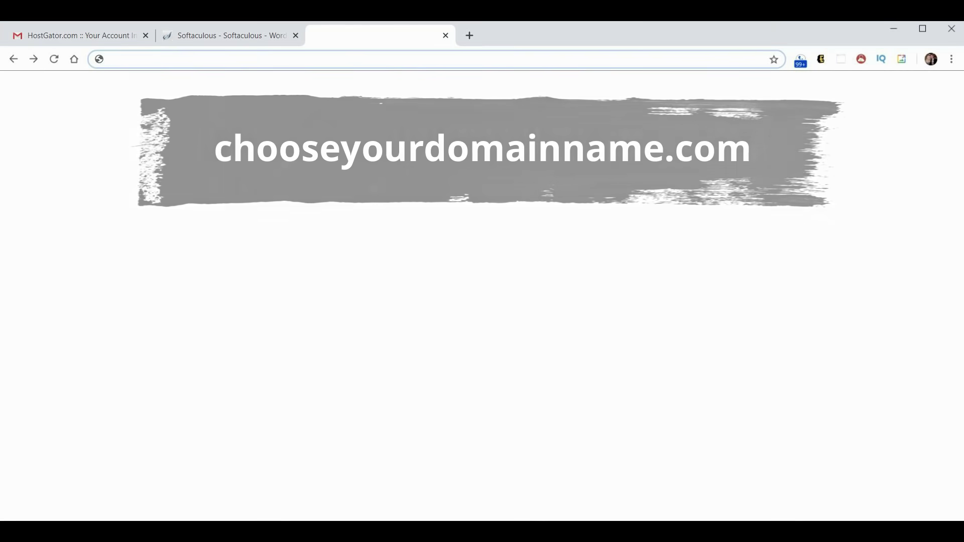
# - Visit chooseyourdomainname.com to check the finished WordPress site, then open a new browser tab
pyautogui.write('chooseyourdomainname.com')
pyautogui.press('Return')
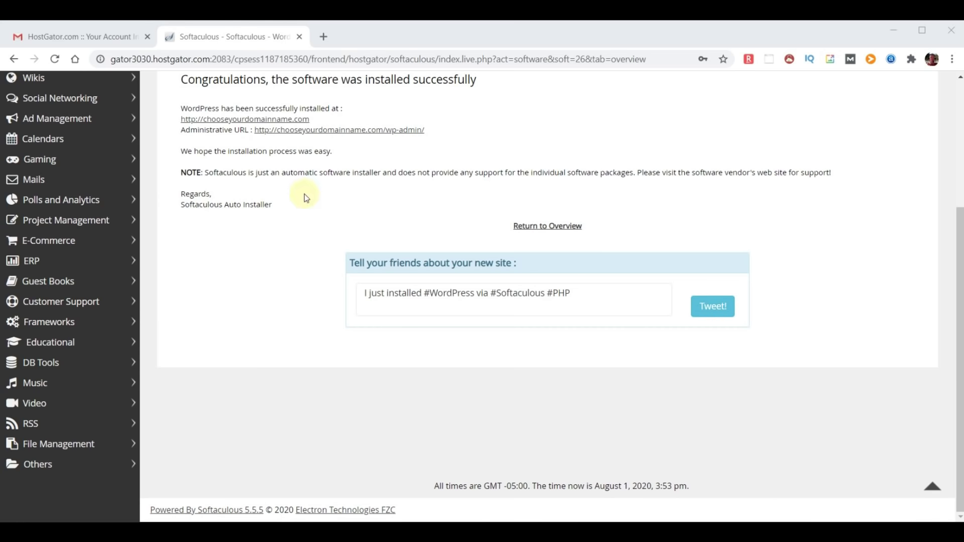
pyautogui.click(324, 35)
# - Load the new WebYoda site at chooseyourdomainname.com in the new tab
pyautogui.write('chooseyourdomainname.com')
pyautogui.press('Return')
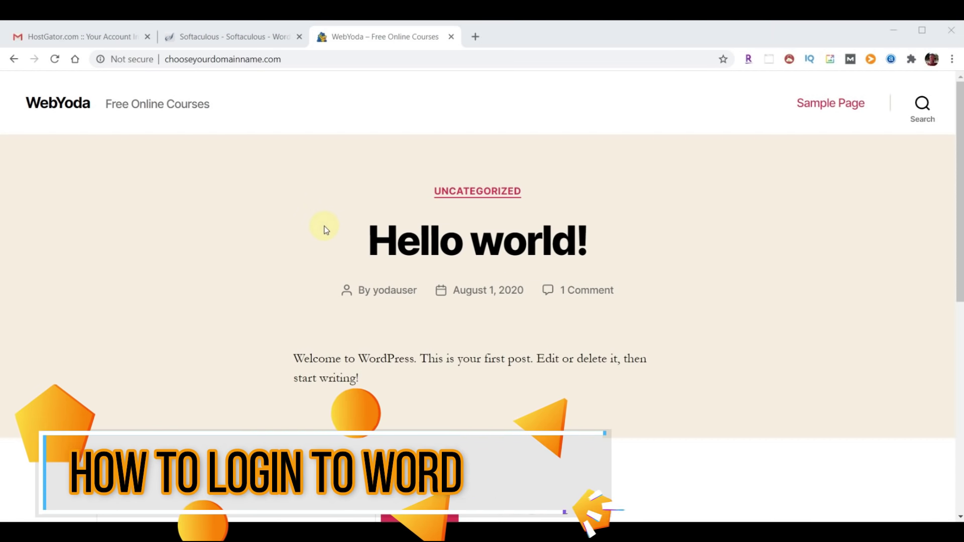
pyautogui.click(683, 232)
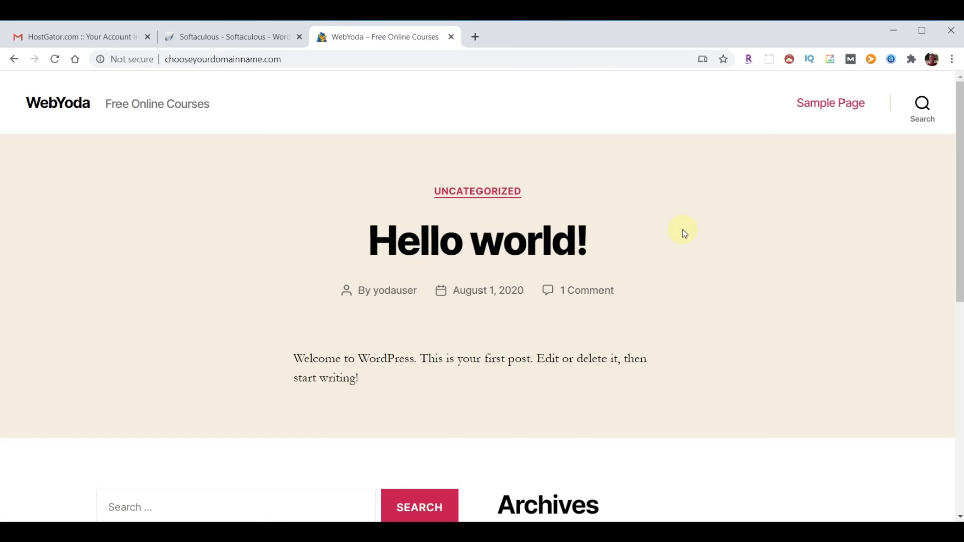
# - Go to chooseyourdomainname.com/wp-admin and enter the username 'yodauser' on the login page
pyautogui.click(314, 58)
pyautogui.click(317, 59)
pyautogui.write('/')
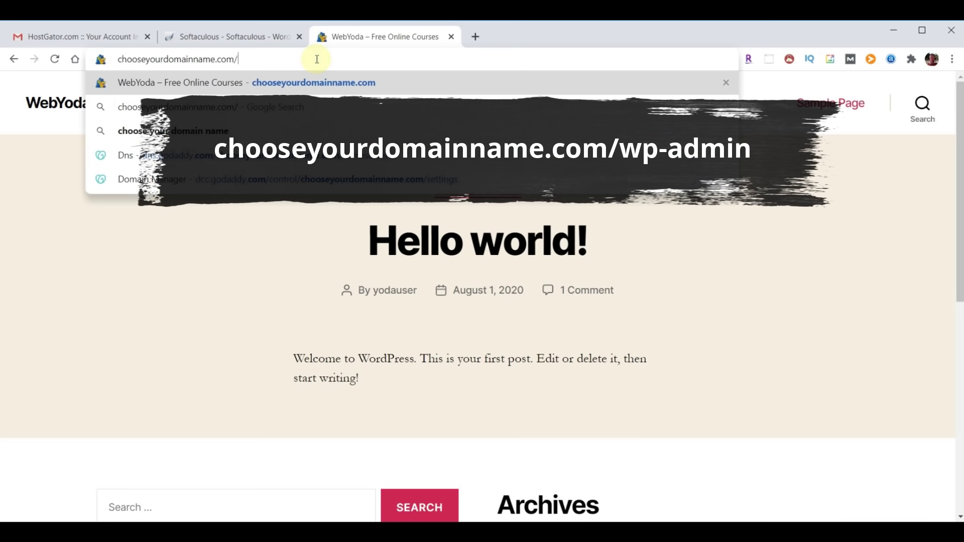
pyautogui.write('wp-admin')
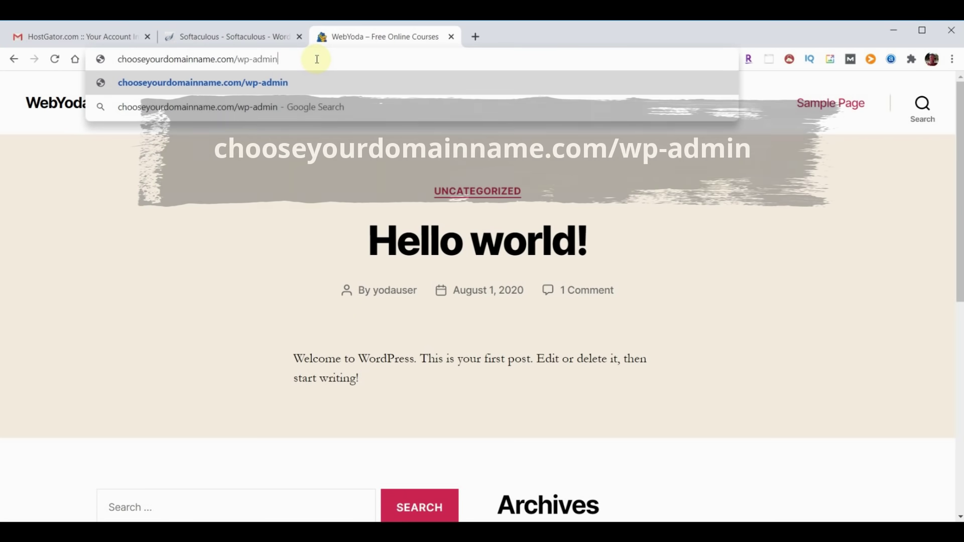
pyautogui.press('Return')
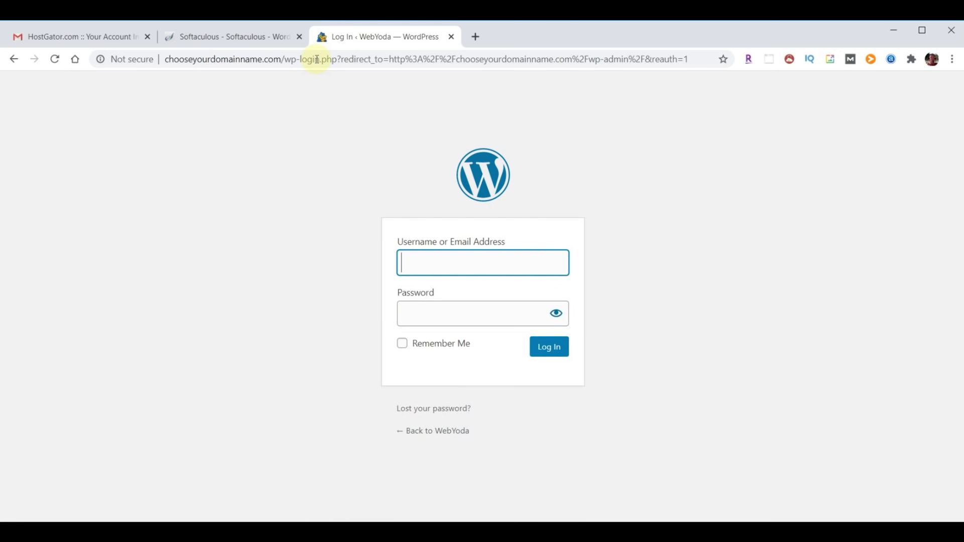
pyautogui.write('yodauser')
# - Fill in the admin password and log in to the WebYoda WordPress dashboard
pyautogui.press('Tab')
pyautogui.hotkey('ctrl', 'v')
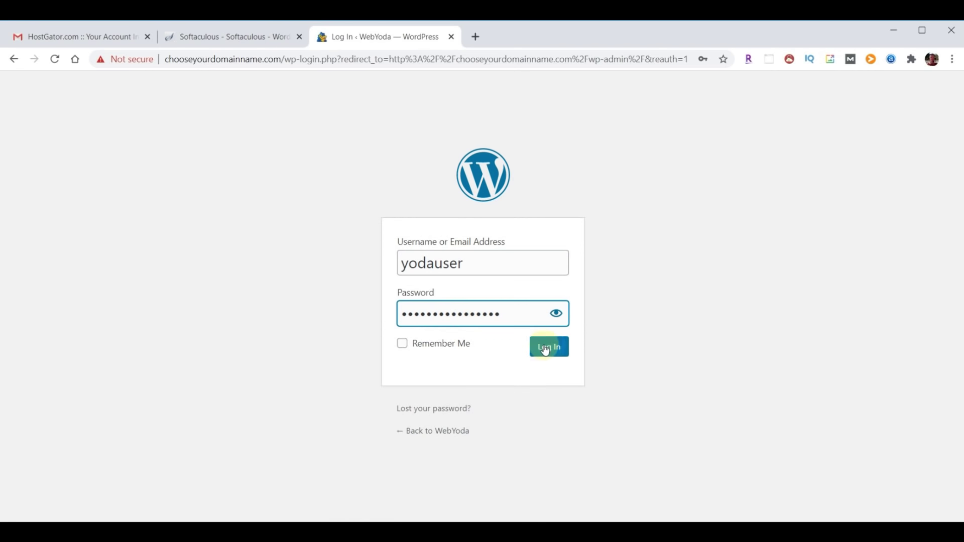
pyautogui.click(546, 351)
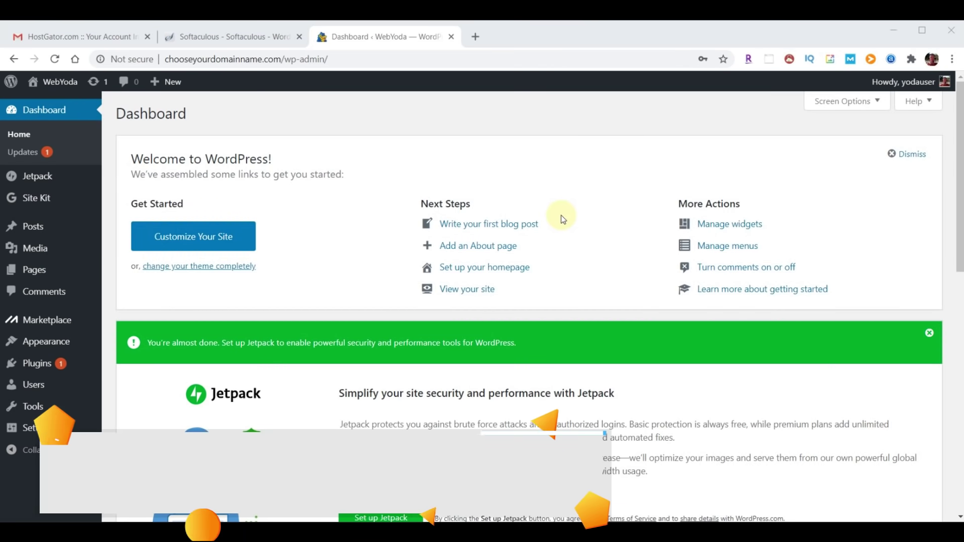
# - In a new tab, go to webyoda.com/continue
pyautogui.click(476, 36)
pyautogui.click(370, 58)
pyautogui.write('webyoda.com/continue')
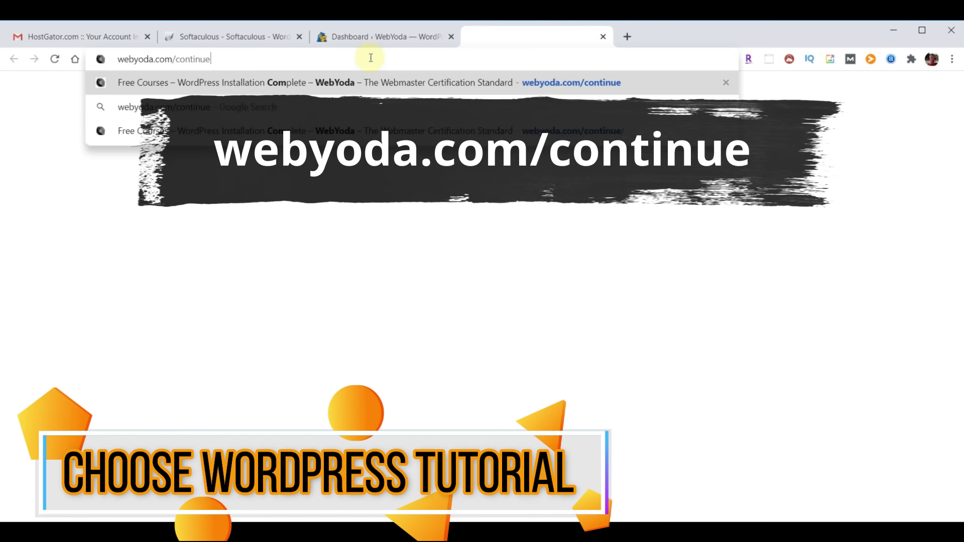
pyautogui.press('Return')
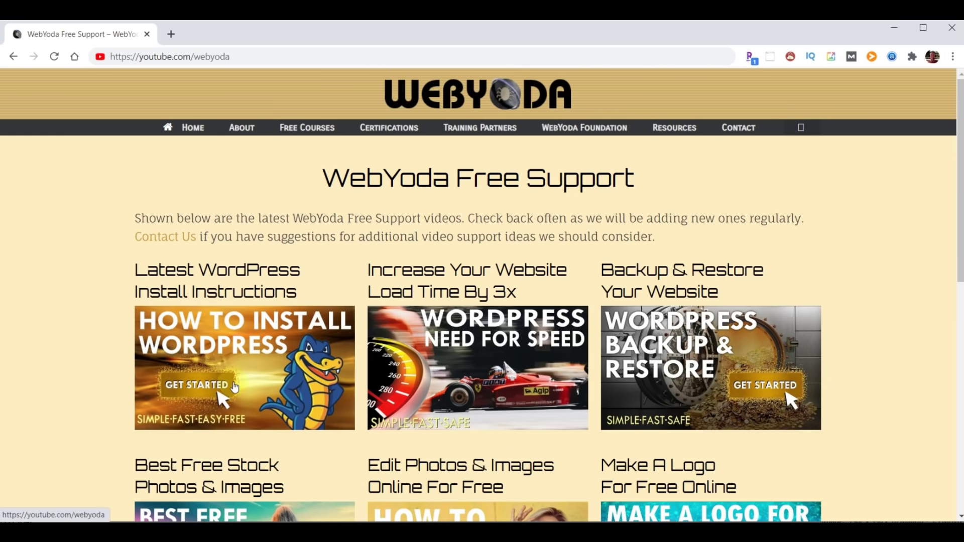
# - Scroll through the WebYoda Free Support page's list of tutorial videos
pyautogui.scroll(-4, 883, 281)
pyautogui.scroll(-4, 884, 287)
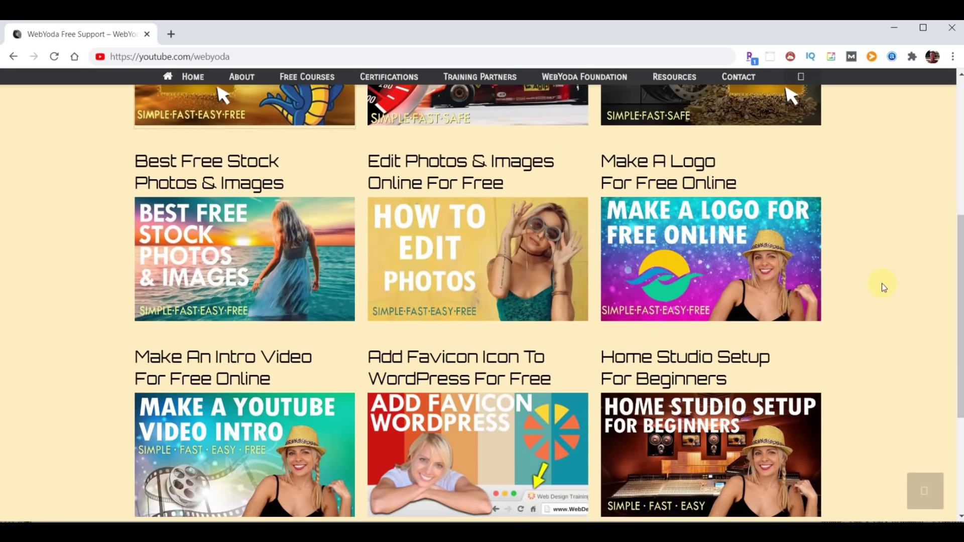
pyautogui.scroll(3, 884, 287)
pyautogui.scroll(5, 883, 285)
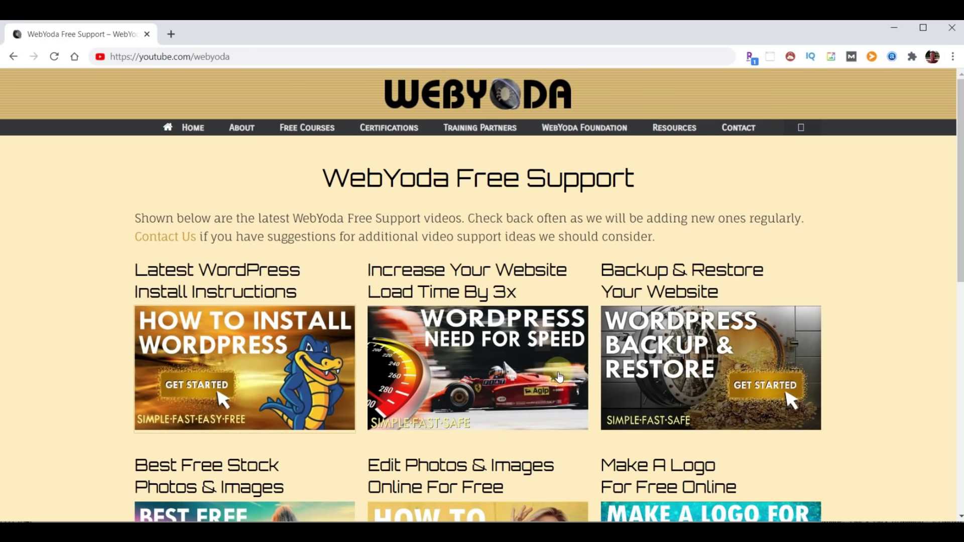
pyautogui.scroll(-4, 793, 355)
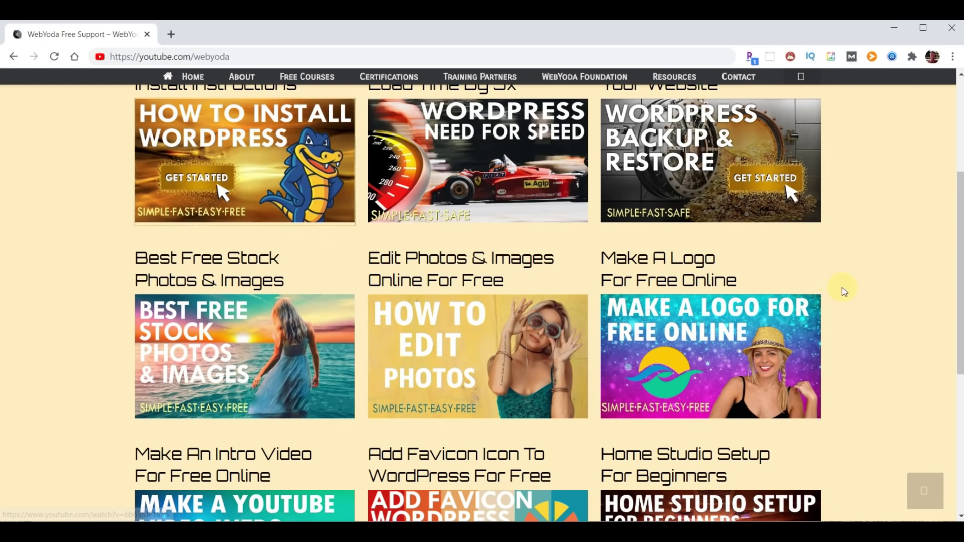
pyautogui.scroll(-4, 882, 315)
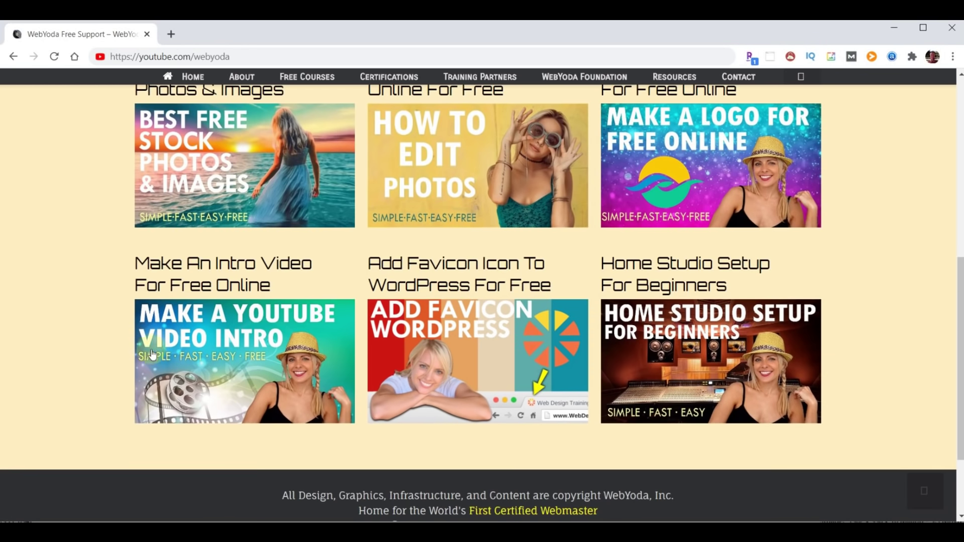